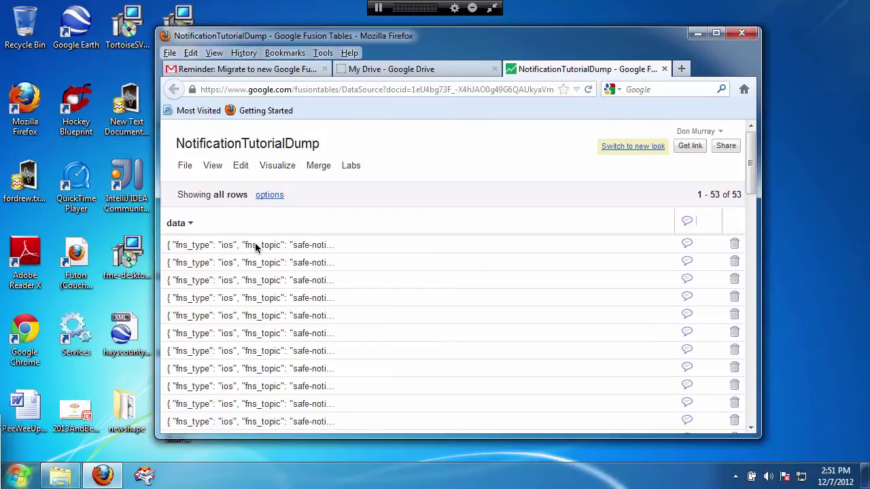
Open the fourth row's subscribe JSON in the inline editor and bring up its copy menu.
click(275, 300)
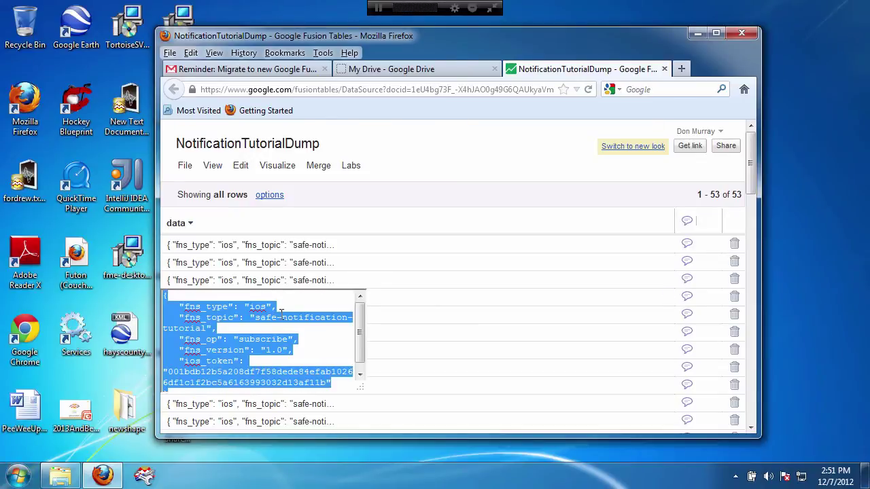
right_click(281, 312)
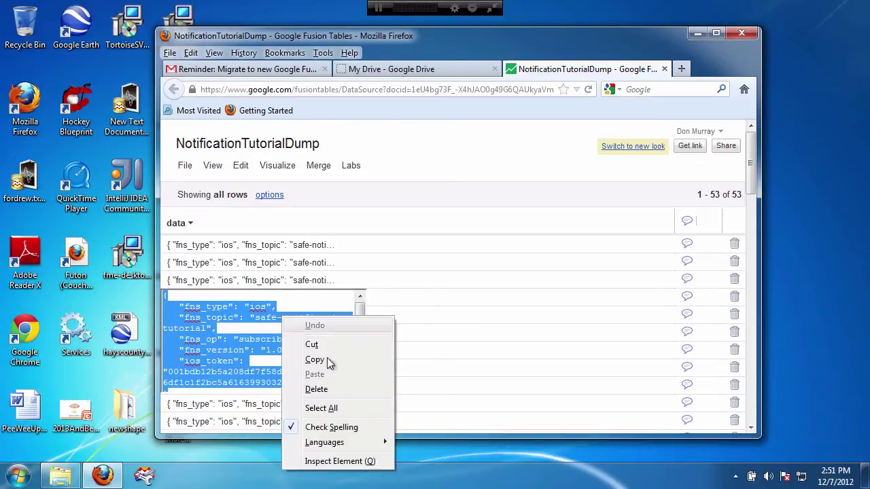
Copy the JSON and open fme_alerts_subscribe_data.txt from the data folder in Notepad.
click(335, 363)
key(Escape)
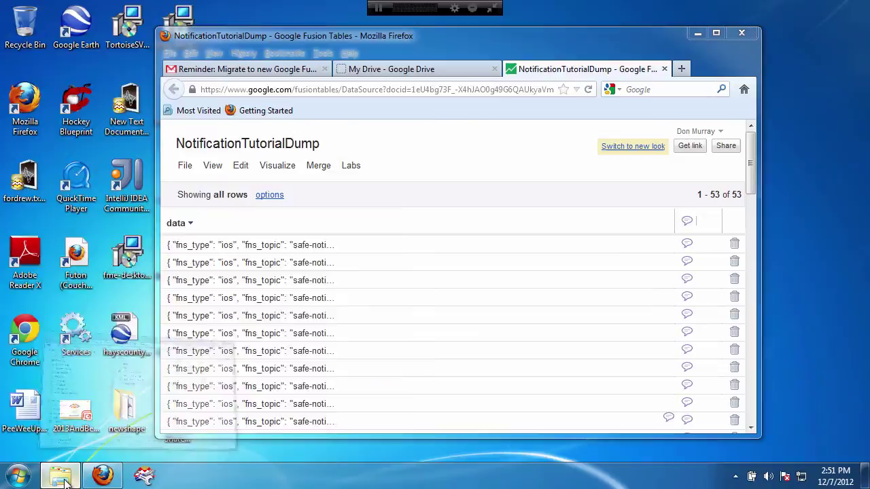
click(75, 408)
double_click(252, 110)
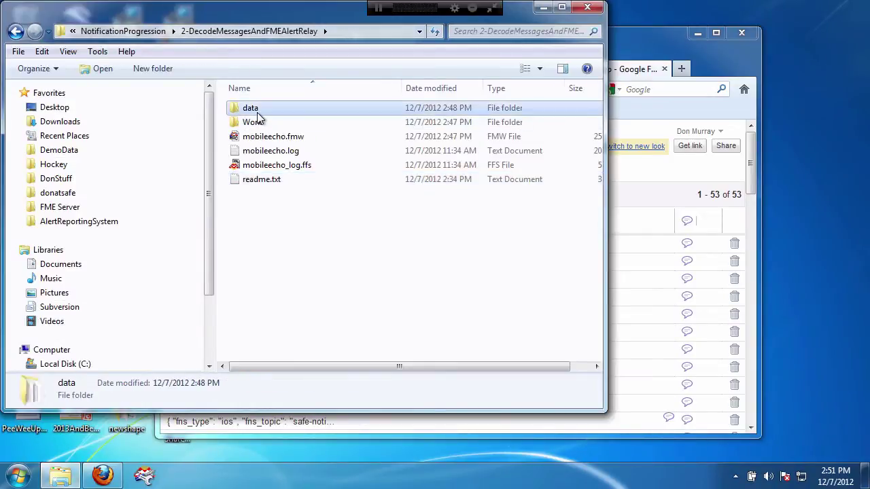
double_click(303, 125)
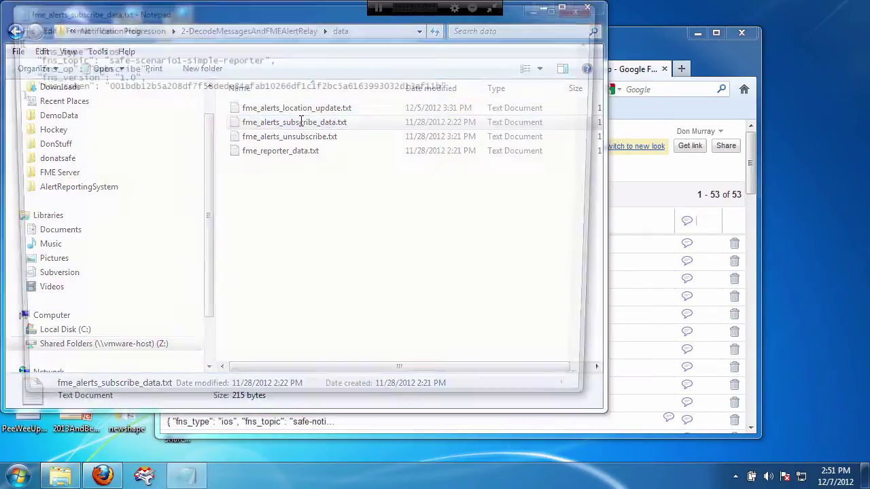
Replace the file's contents with the copied JSON, save it, and close Notepad.
drag(35, 111, 2, 26)
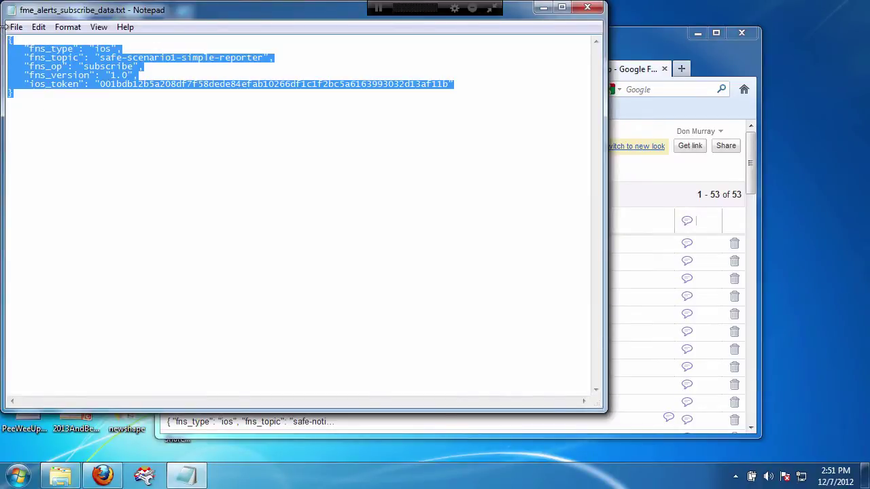
key(ctrl+v)
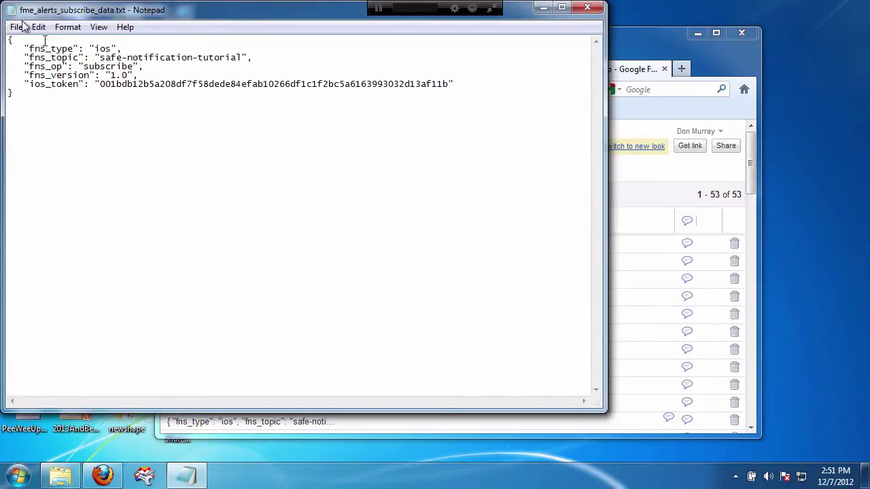
click(17, 27)
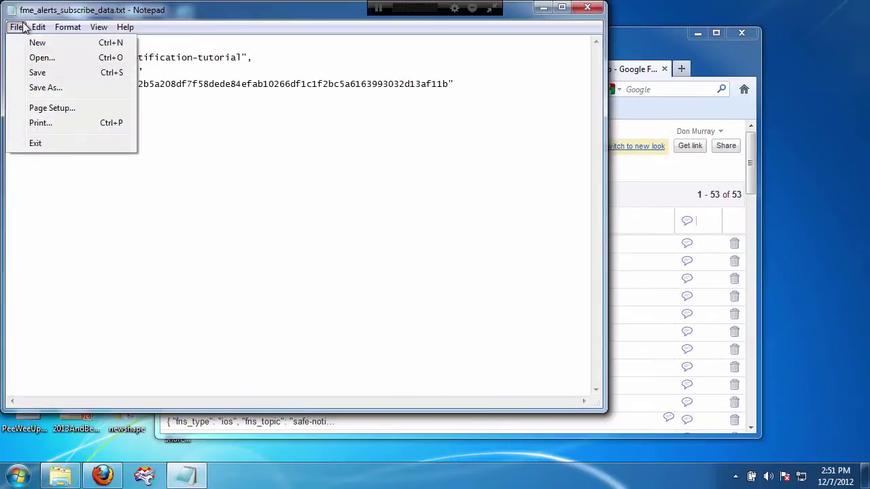
click(35, 73)
click(587, 7)
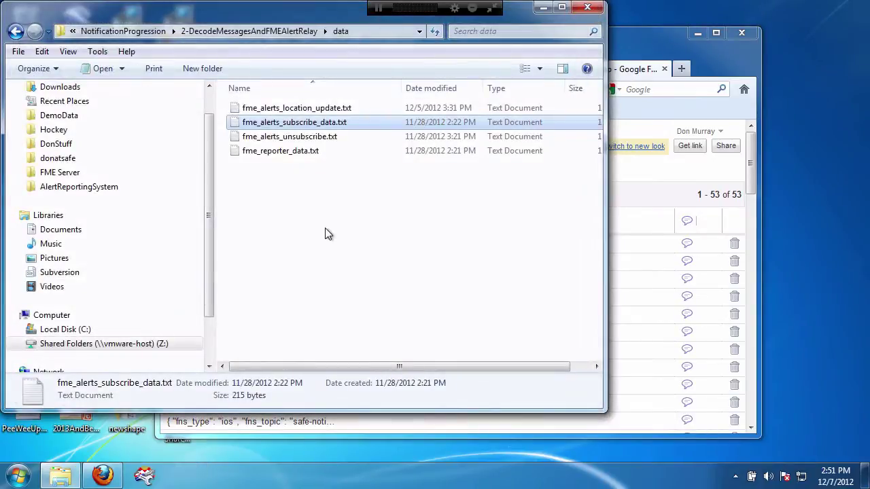
click(546, 8)
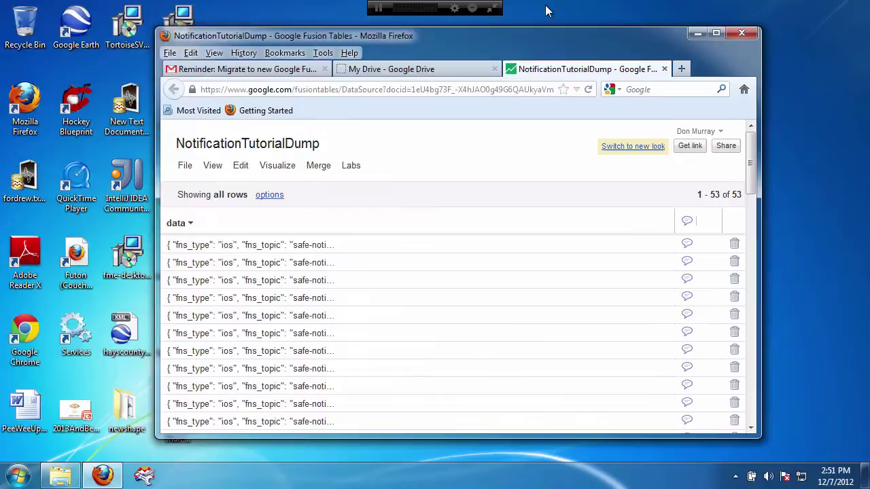
Launch FME Workbench and add a Text File reader for fme_alerts_subscribe_data.txt.
click(144, 478)
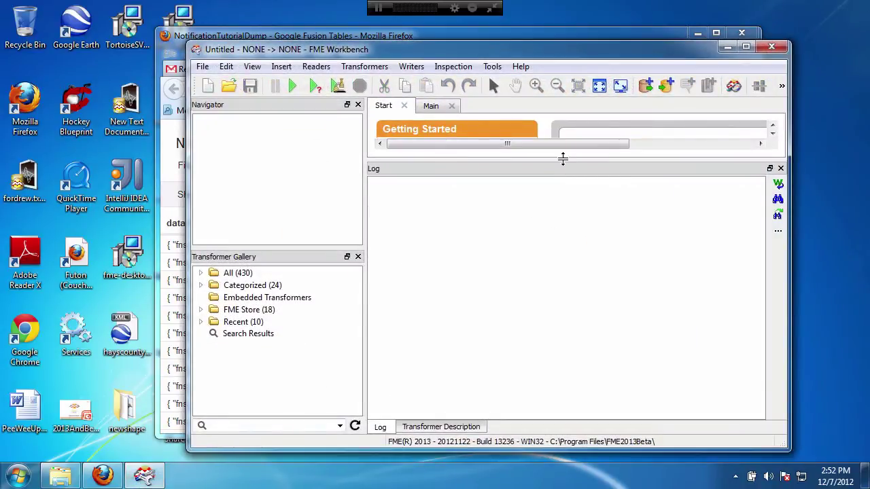
click(431, 107)
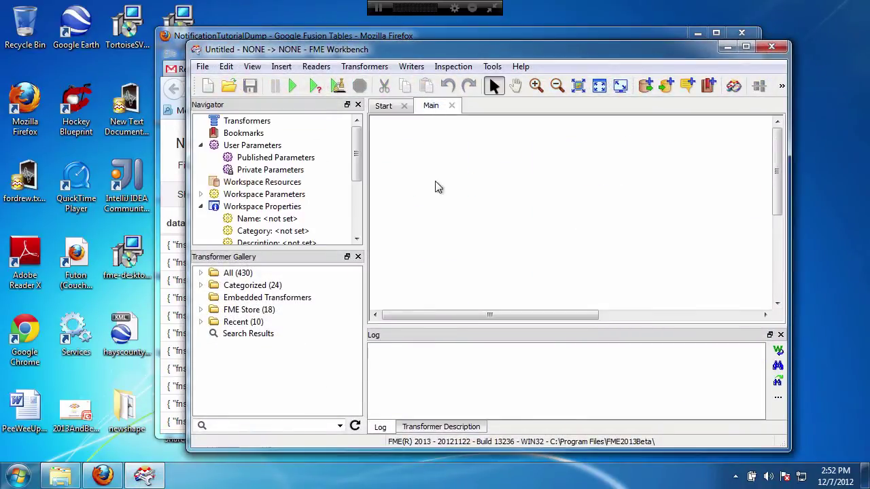
click(317, 68)
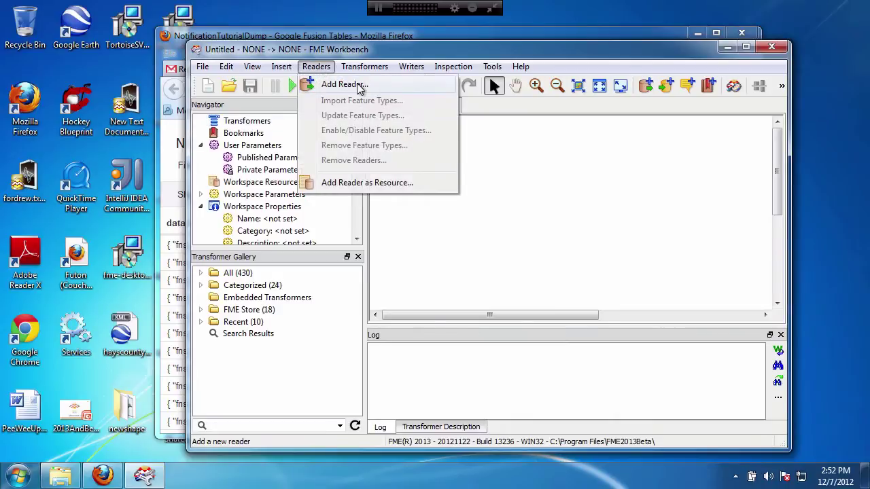
click(333, 84)
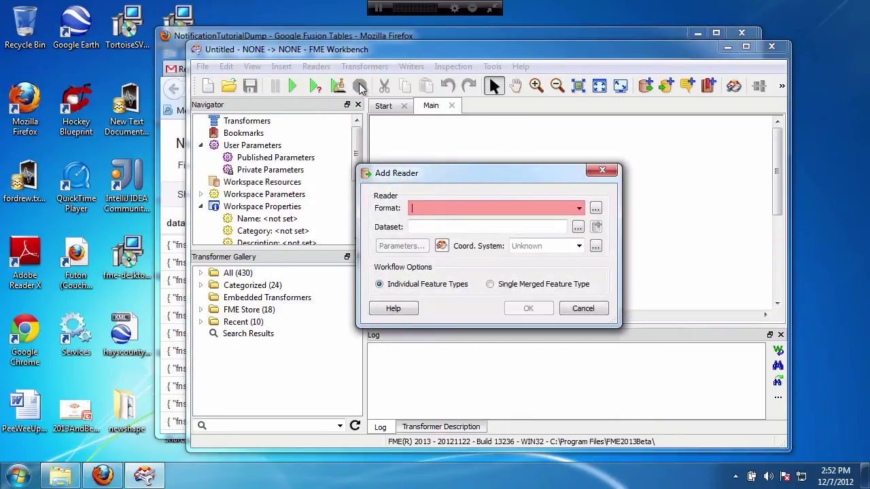
text(text)
key(Tab)
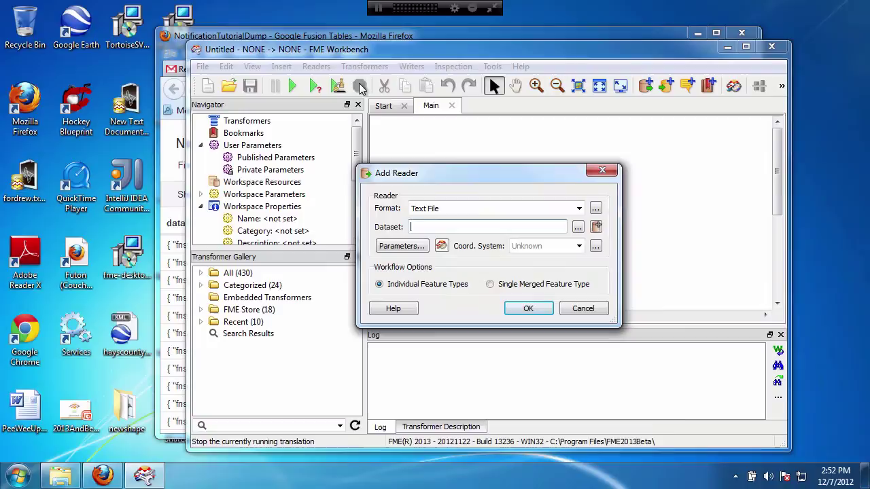
click(578, 227)
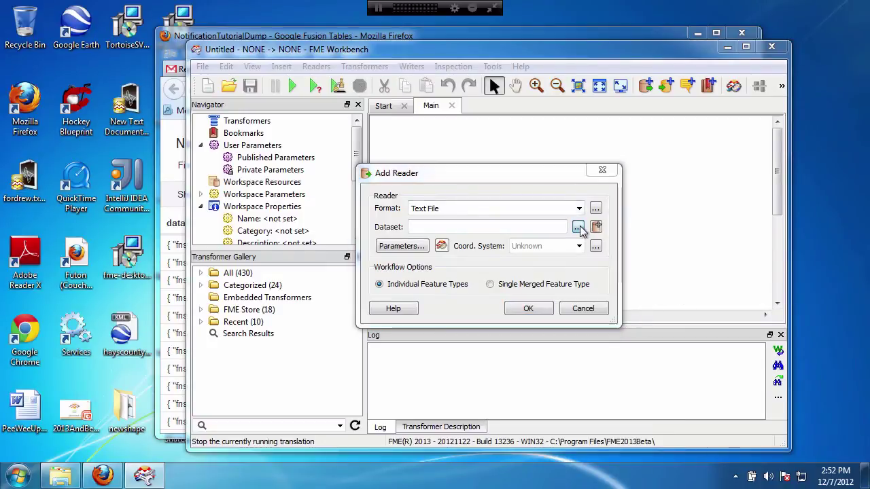
double_click(506, 188)
double_click(508, 194)
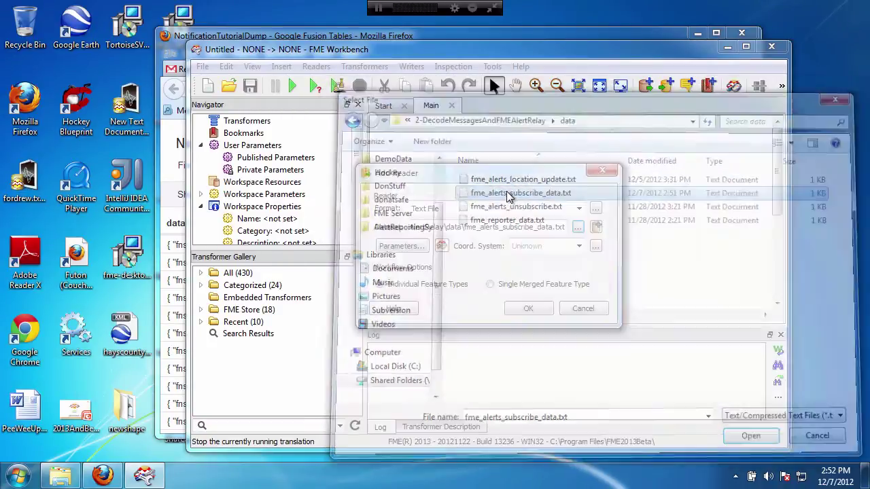
Set the reader's Read Whole File at Once to Yes and add it to the workspace.
click(401, 246)
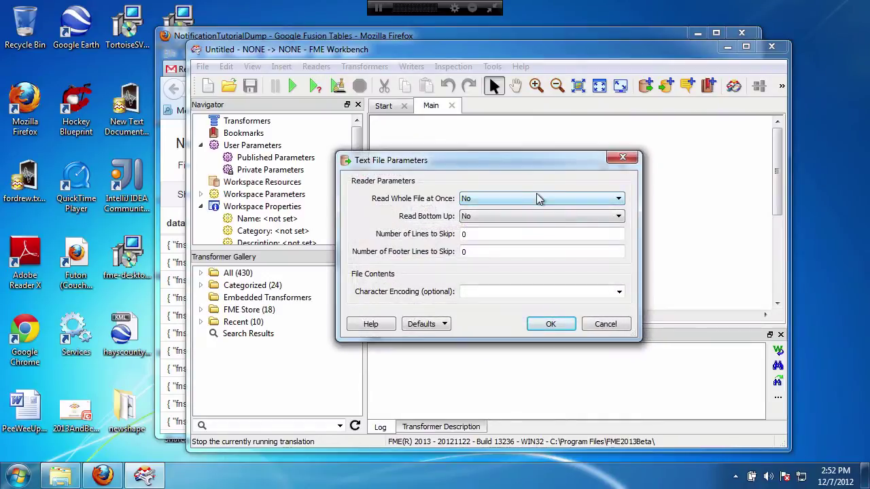
click(537, 198)
click(542, 206)
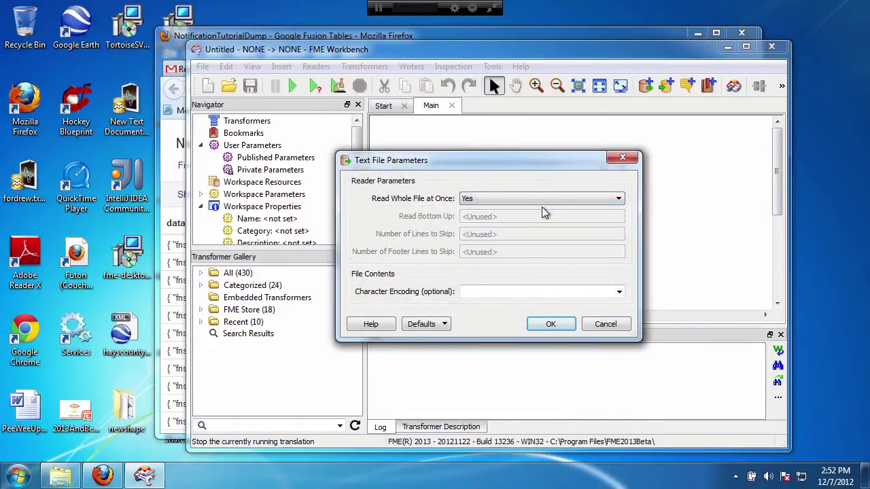
click(541, 325)
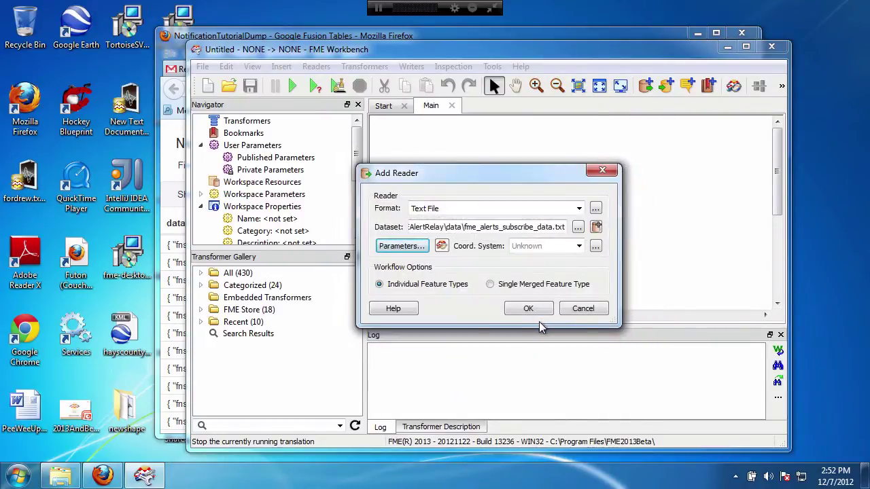
click(530, 310)
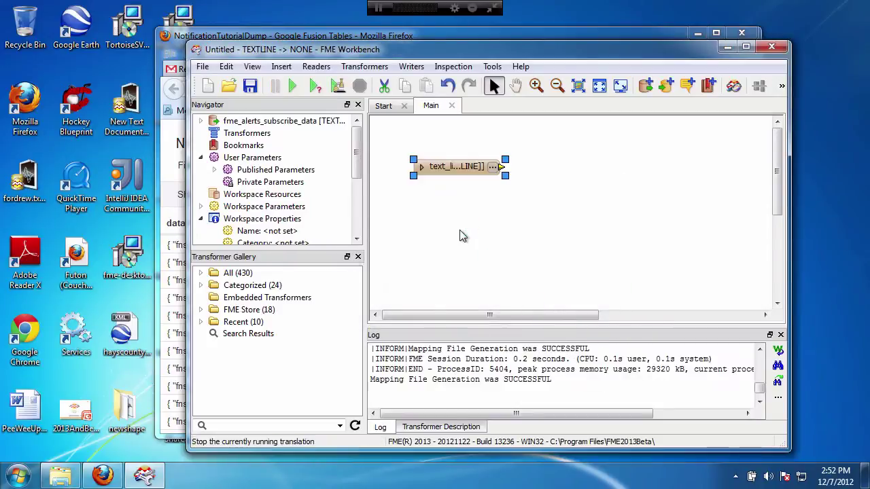
Add a JSONFlattener after the text_line reader, using text_line_data as its JSON attribute.
drag(461, 171, 448, 152)
right_click(449, 152)
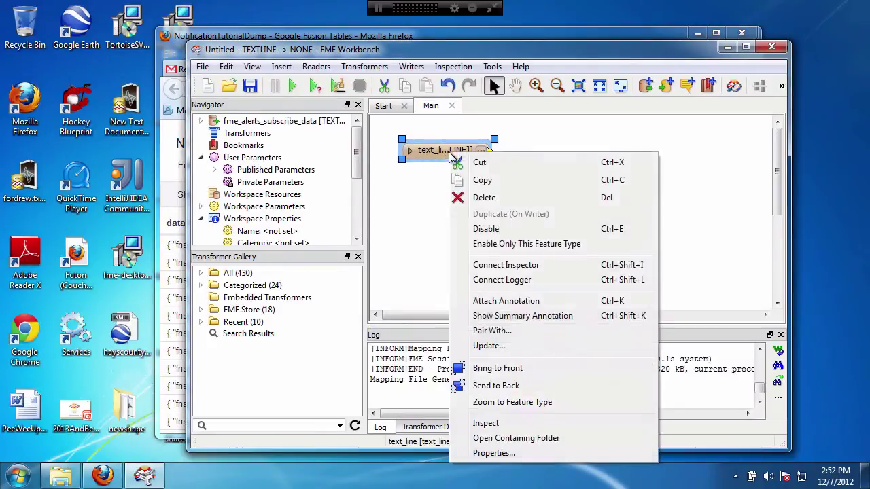
click(722, 216)
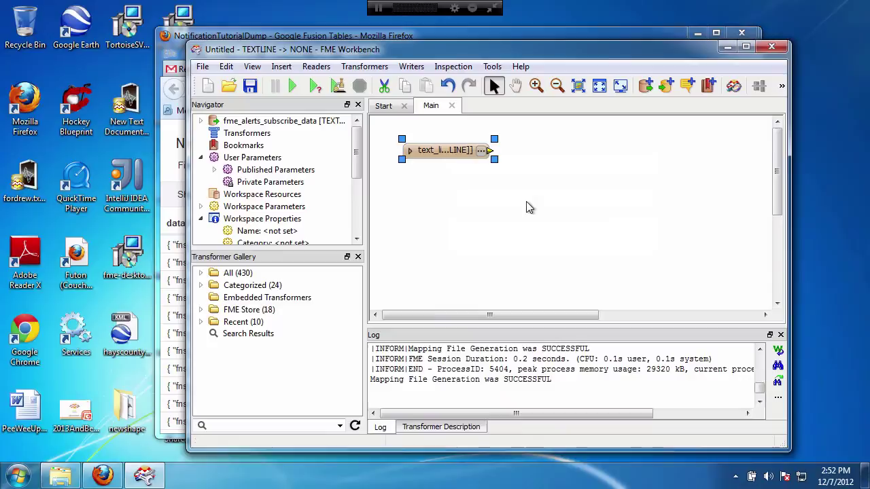
text(jsonf)
key(Return)
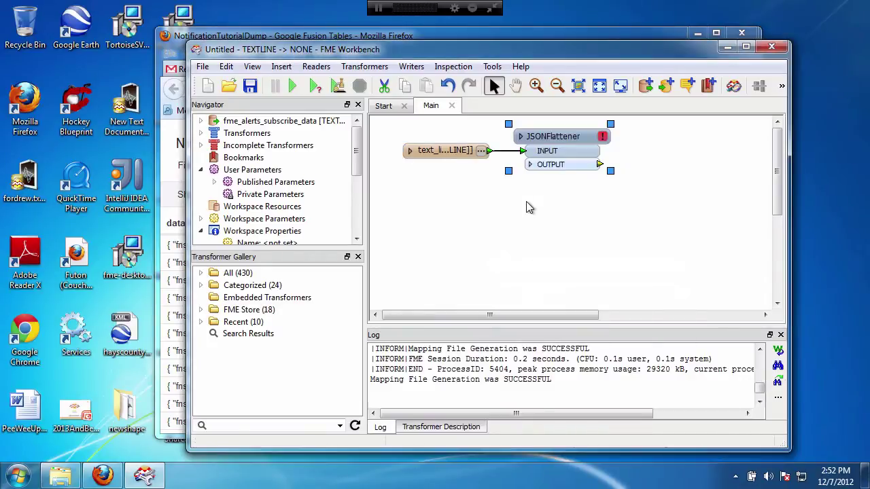
drag(566, 137, 569, 170)
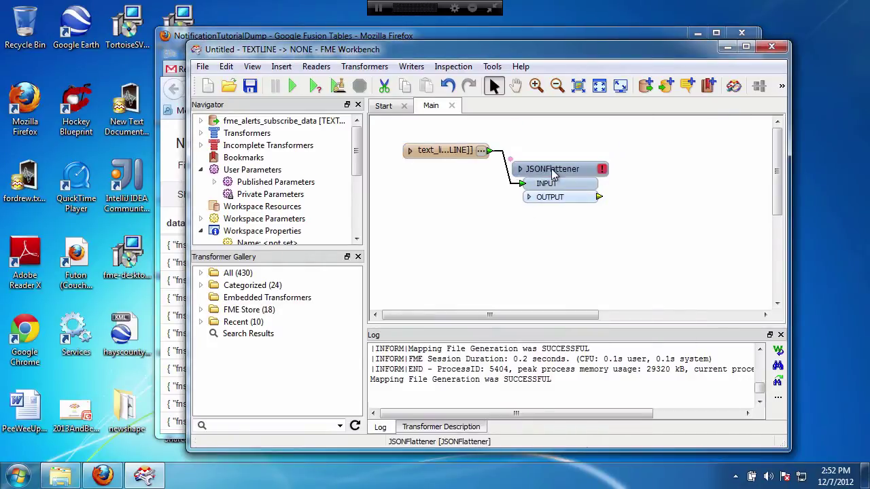
click(605, 170)
click(589, 246)
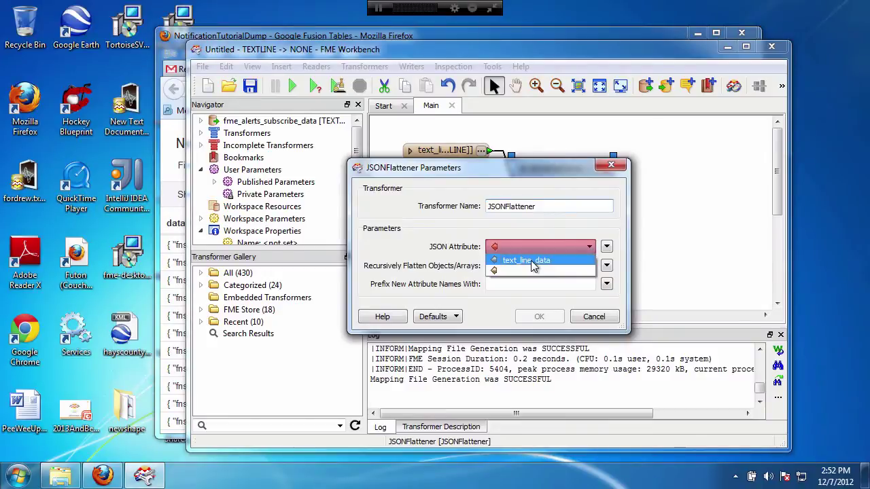
click(533, 262)
click(539, 318)
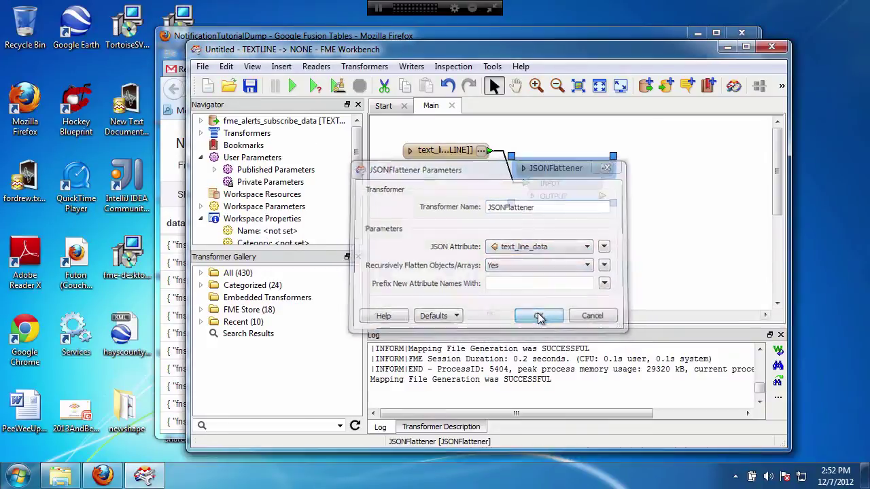
Attach a Logger to the JSONFlattener's OUTPUT port and tidy the node layout.
right_click(566, 199)
click(618, 259)
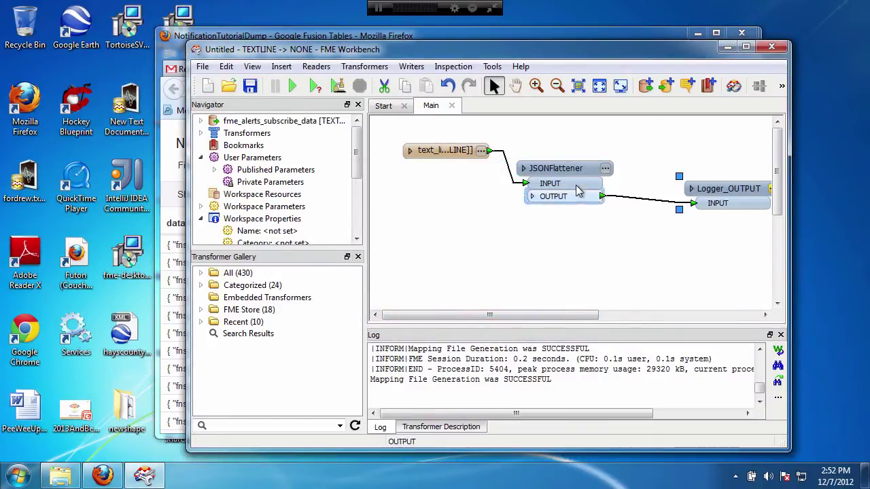
drag(573, 169, 516, 200)
drag(748, 195, 672, 156)
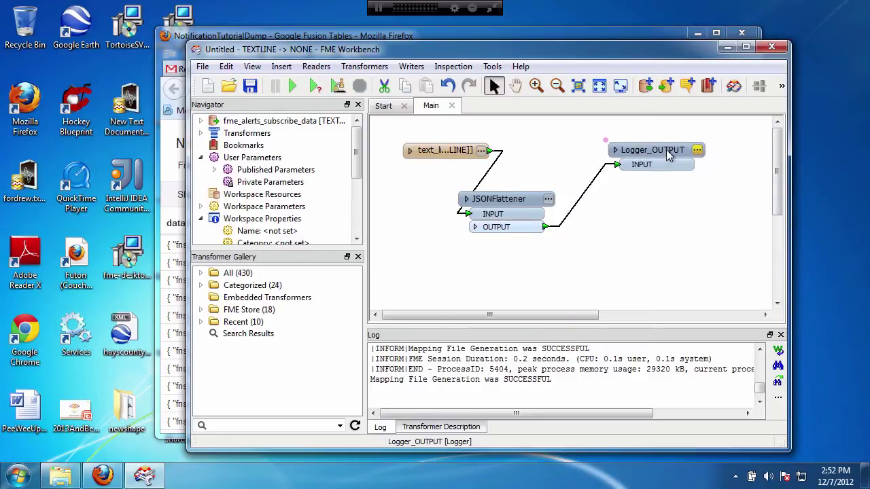
Run the workspace and enlarge the log to show the fns_op and ios_token attribute lines.
click(297, 88)
drag(507, 59, 416, 34)
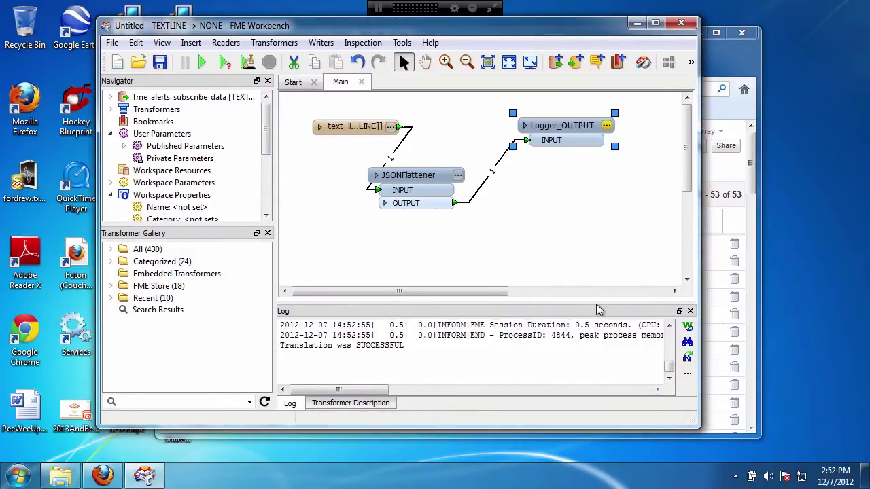
drag(597, 307, 590, 211)
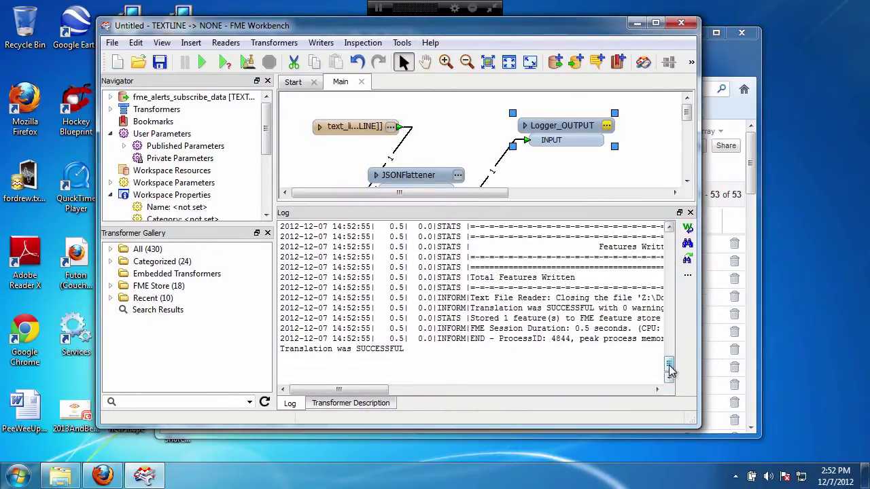
scroll(670, 369, up, 5)
click(655, 24)
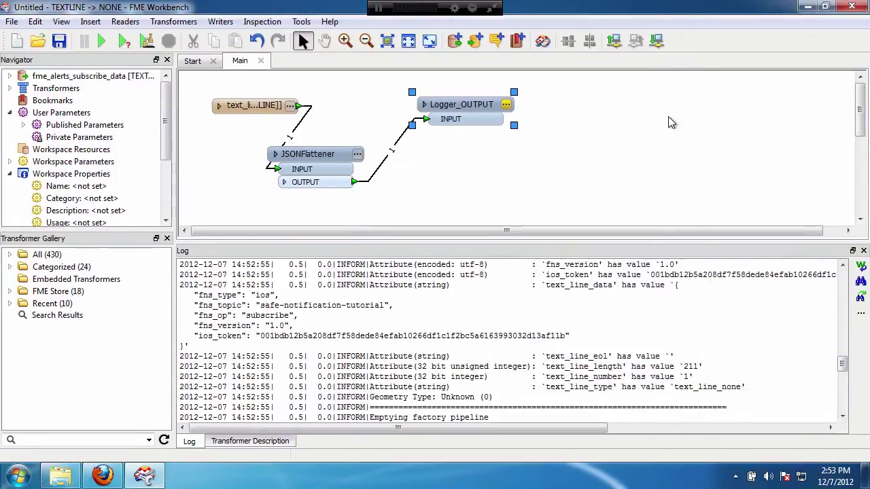
Discard the test workspace and check that mobileecho.fmw's JSONFlattener reads text_line_data.
click(852, 6)
click(441, 255)
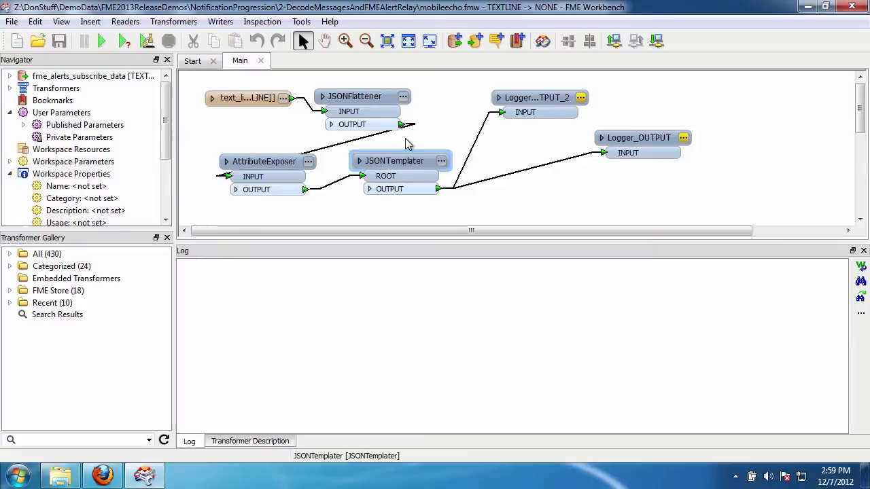
click(403, 97)
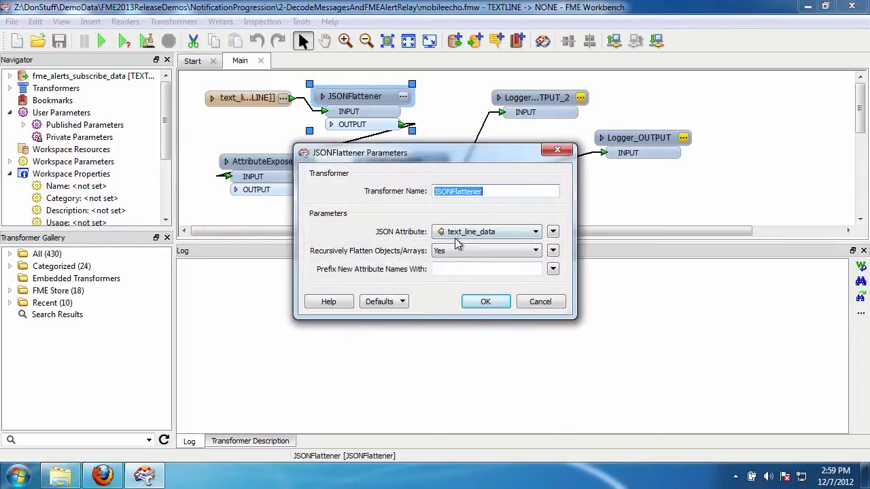
click(482, 294)
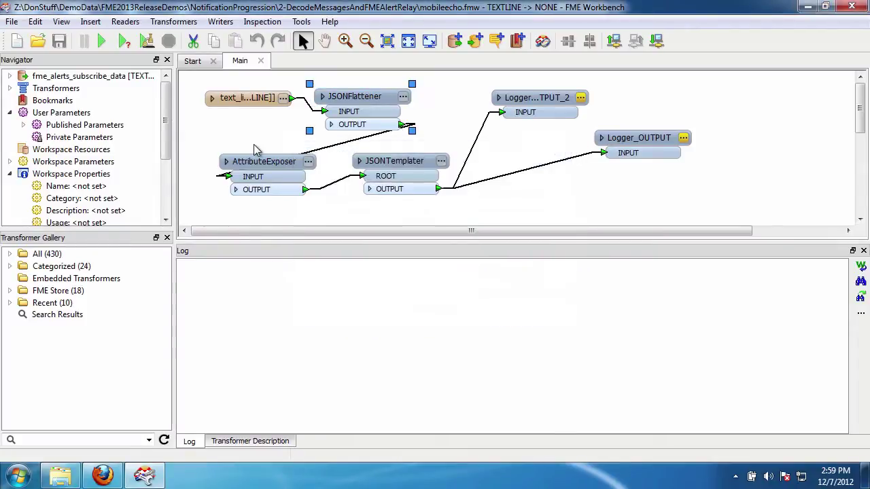
Review the AttributeExposer's ios_token setting and expand its output listing text_line_data and ios_token.
click(307, 162)
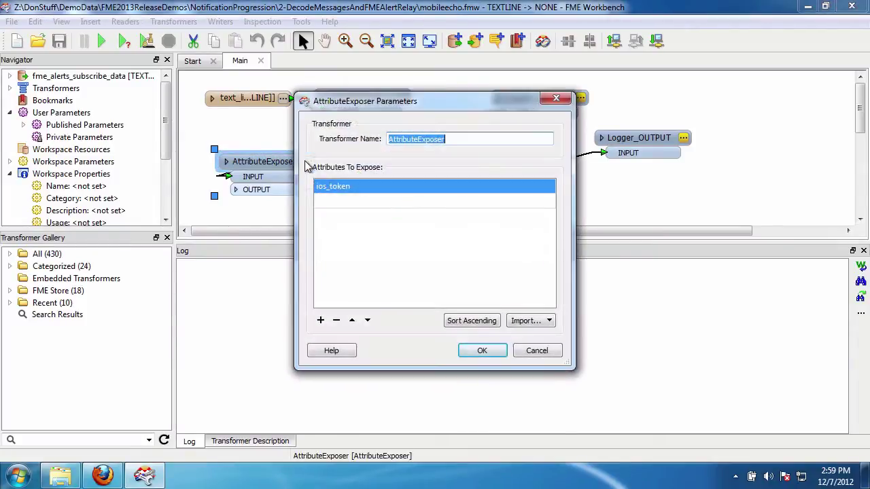
click(490, 352)
click(447, 162)
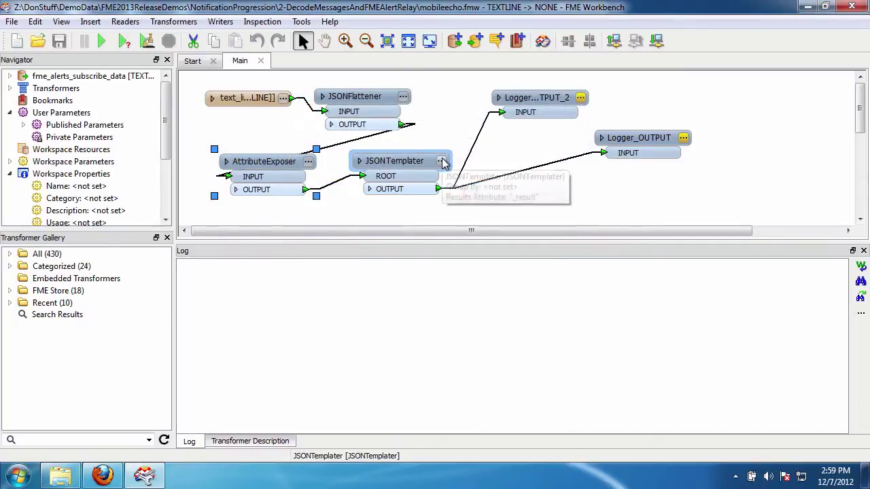
click(231, 192)
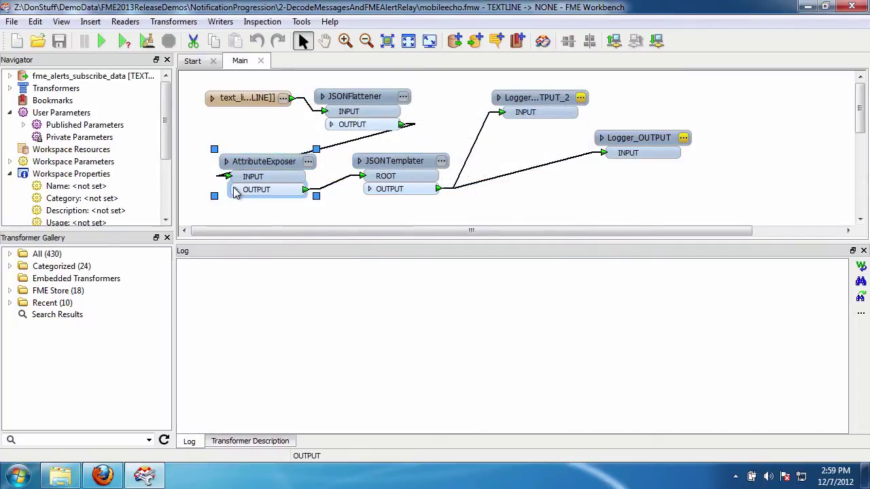
click(235, 190)
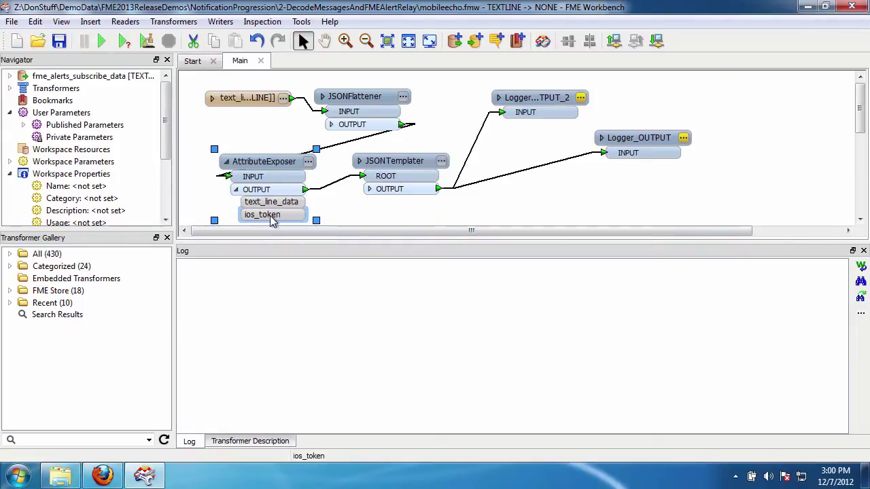
Review the JSONTemplater ROOT template building apns_token and demo_msg, then run mobileecho.fmw.
click(441, 161)
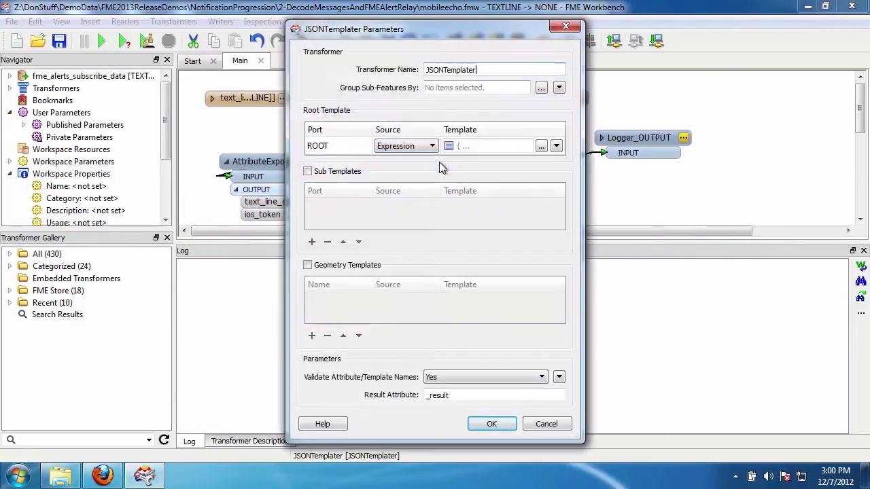
click(541, 147)
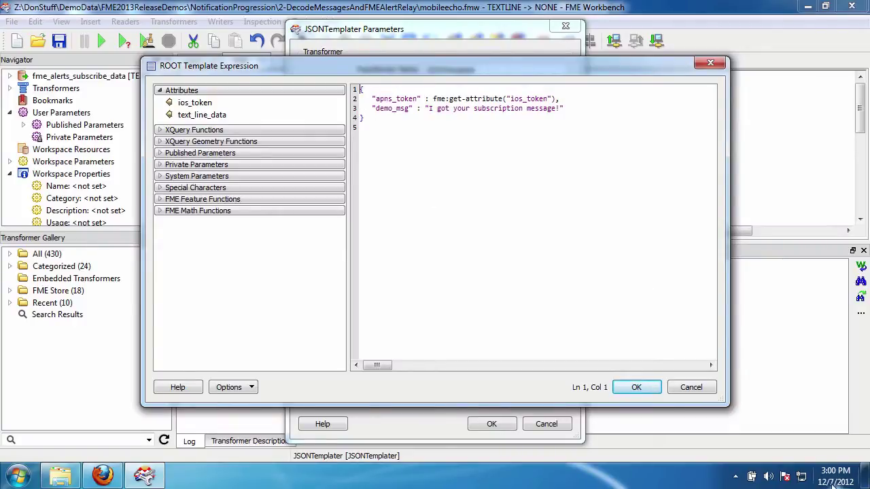
click(637, 388)
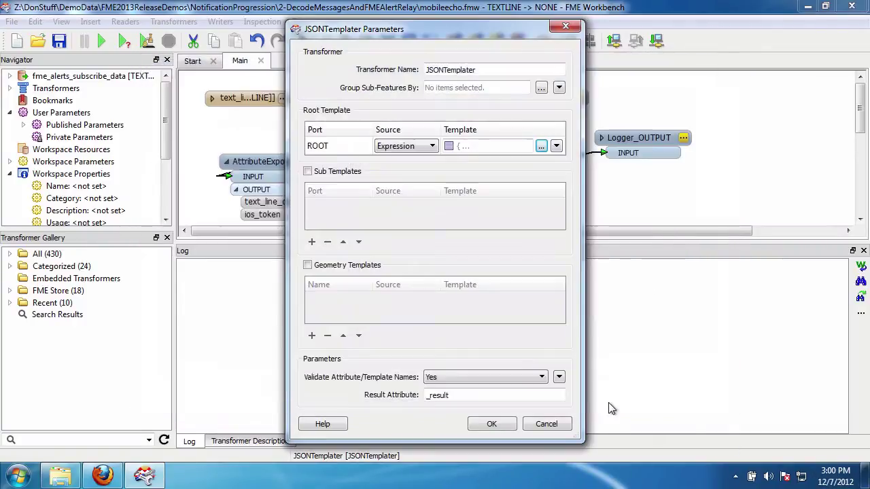
click(493, 424)
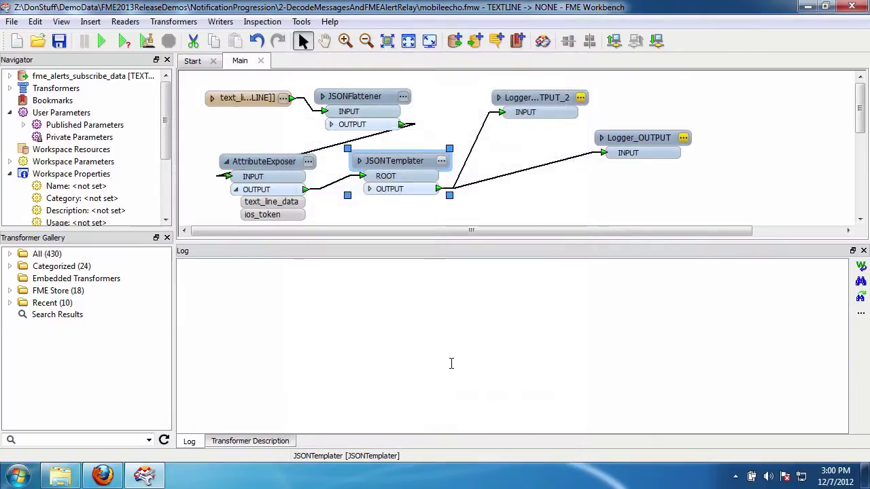
click(103, 42)
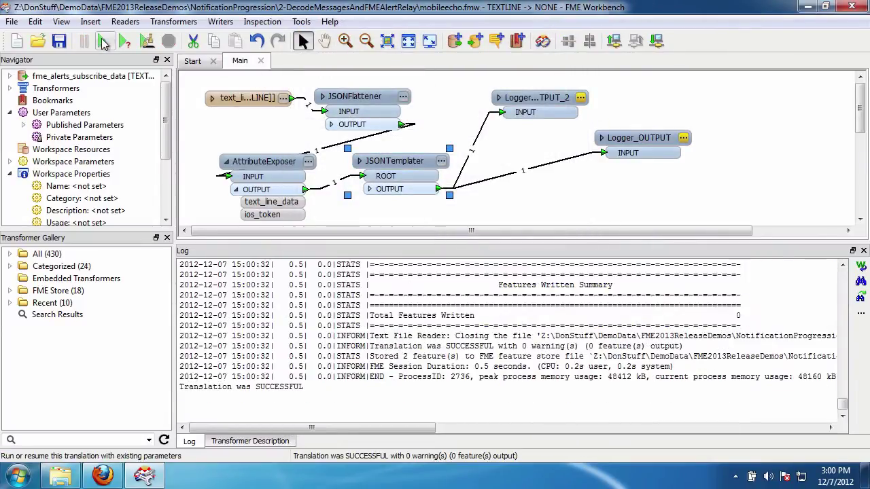
scroll(848, 286, up, 5)
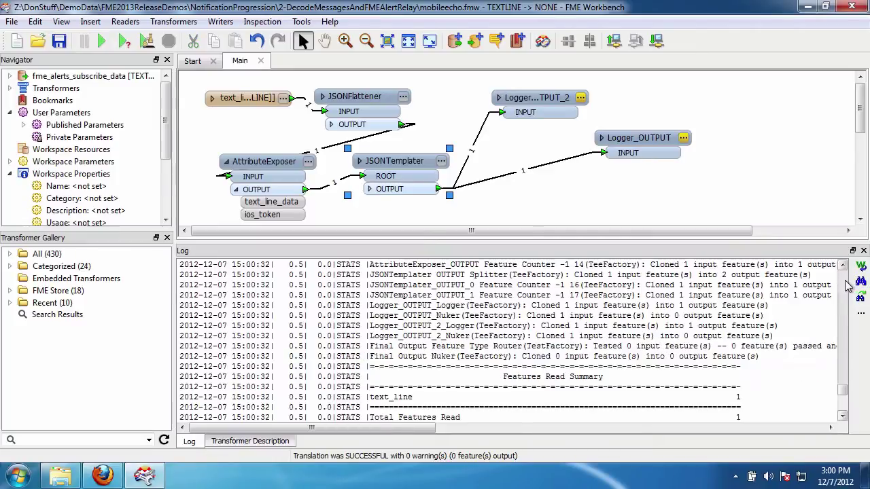
scroll(848, 286, up, 5)
scroll(847, 286, up, 5)
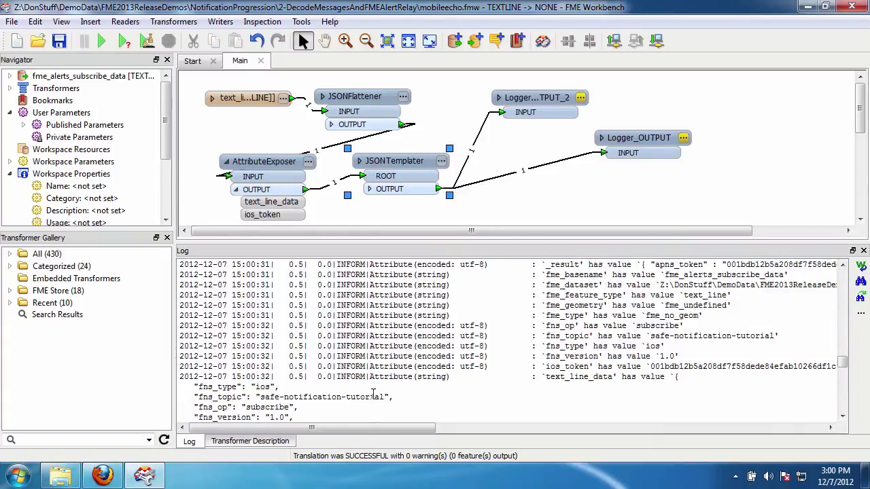
drag(393, 428, 600, 431)
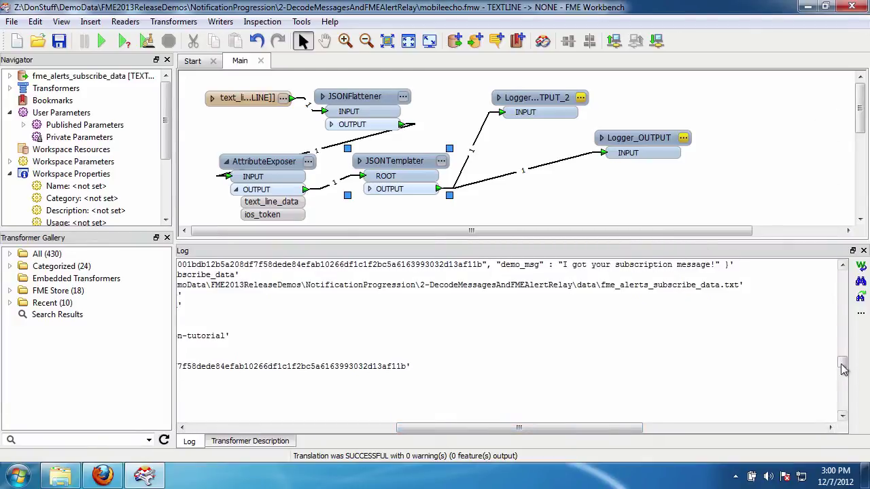
drag(843, 369, 843, 404)
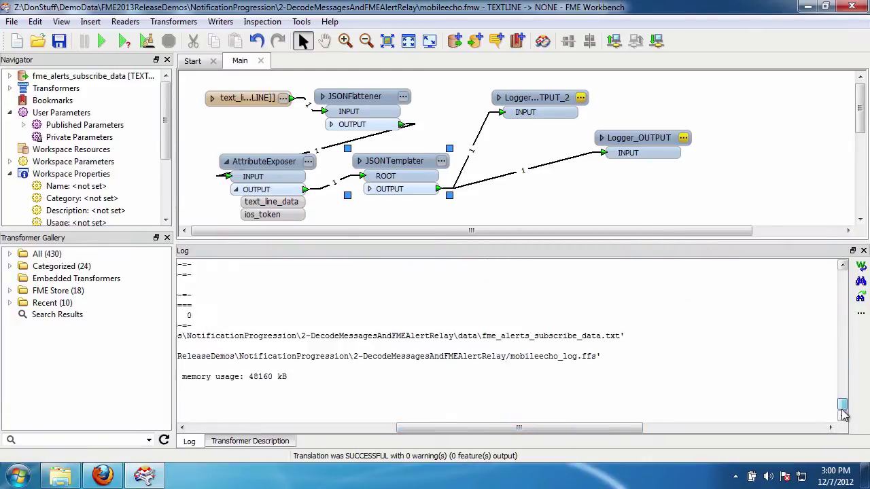
Insert an FMEServerNotifier on the JSONTemplater–Logger_OUTPUT connection and shift it slightly right.
click(540, 168)
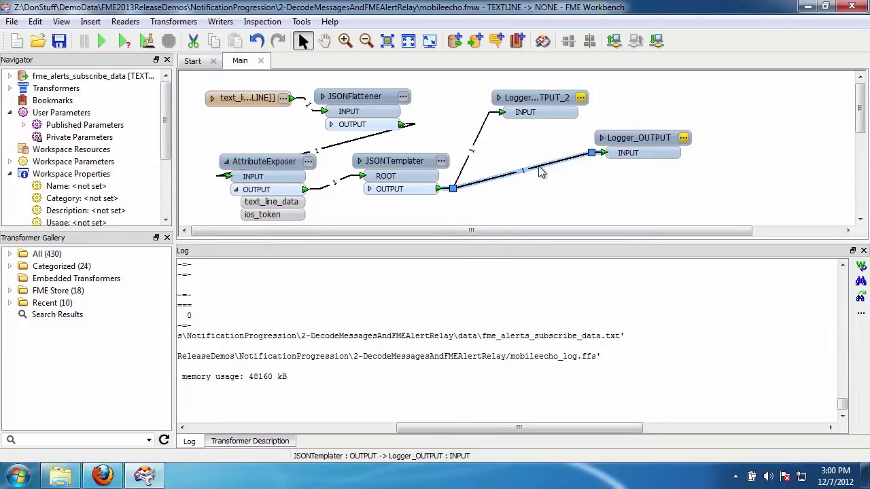
text(fme)
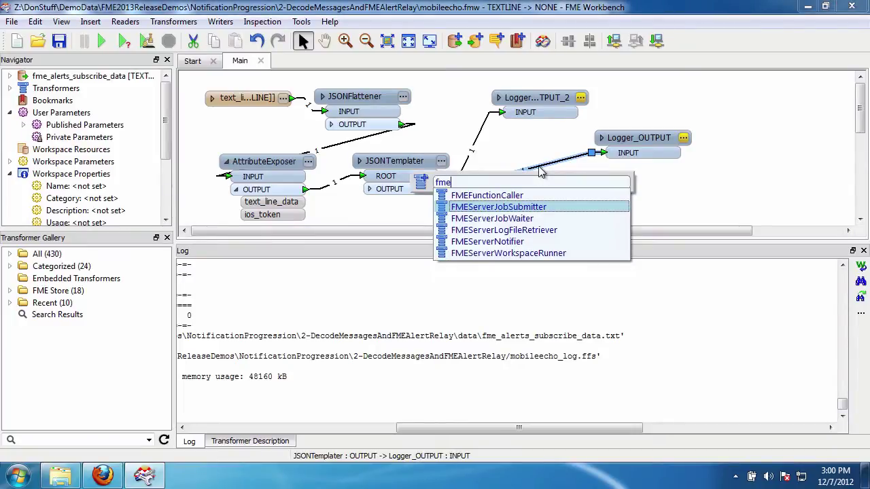
text(server)
key(Up)
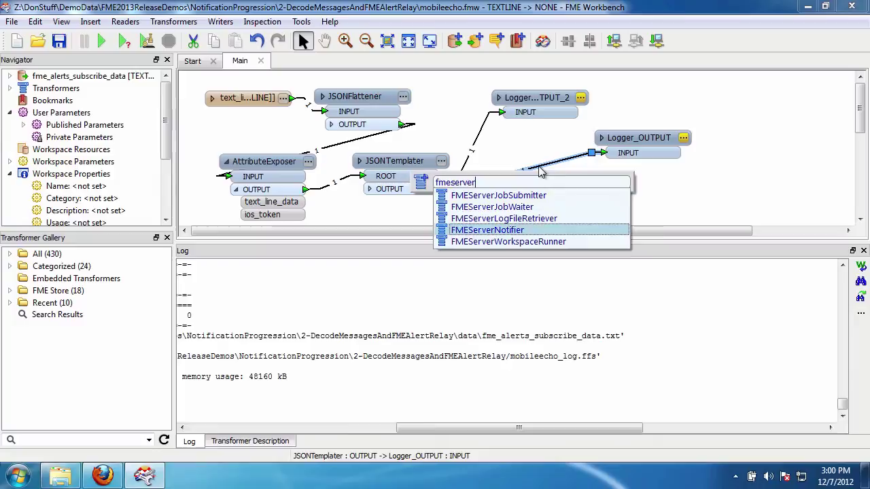
key(Return)
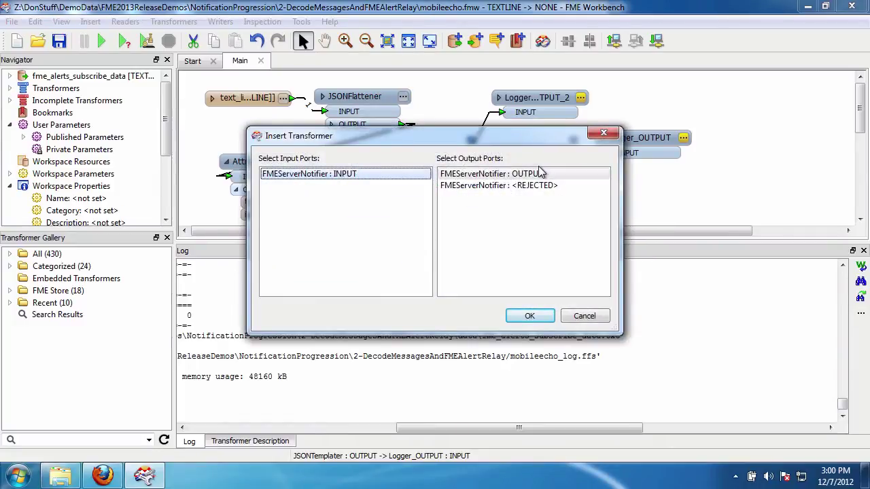
click(529, 316)
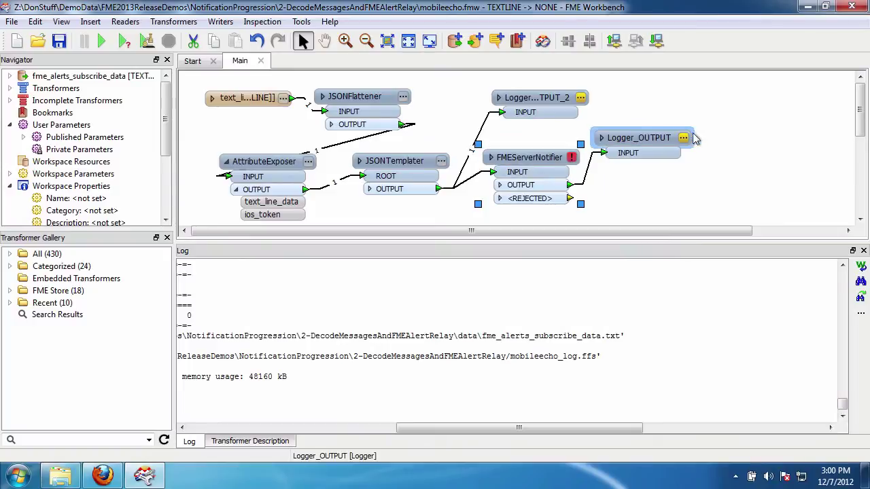
drag(529, 159, 557, 156)
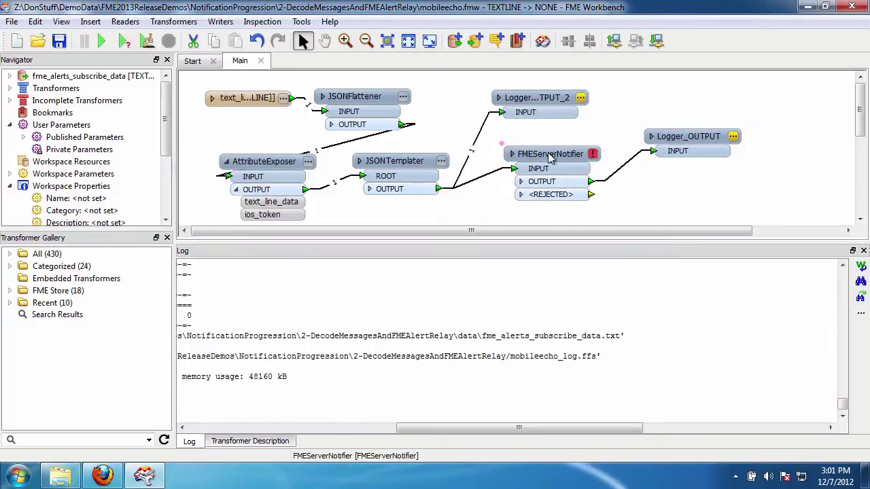
Point the FMEServerNotifier at dev.fmeserver.com with topic safe-notification-mobile-send.
click(601, 156)
click(427, 194)
text(dev)
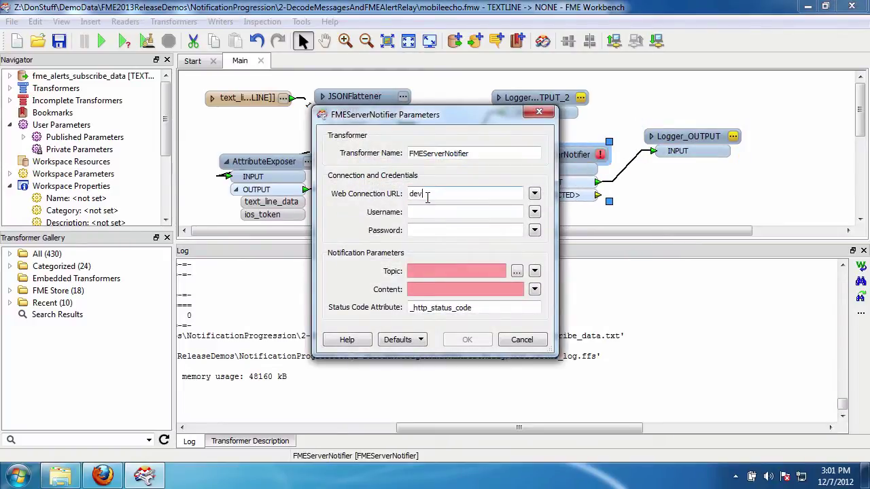
text(.fmeserver.com)
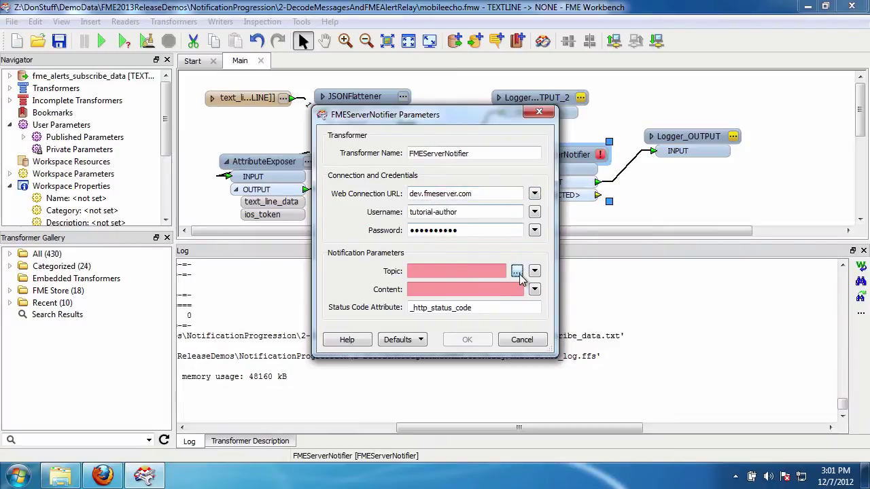
click(517, 271)
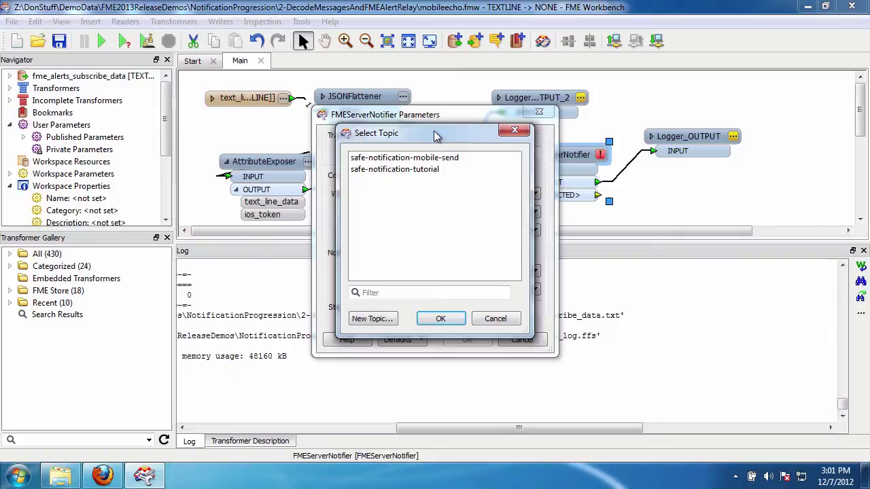
click(431, 161)
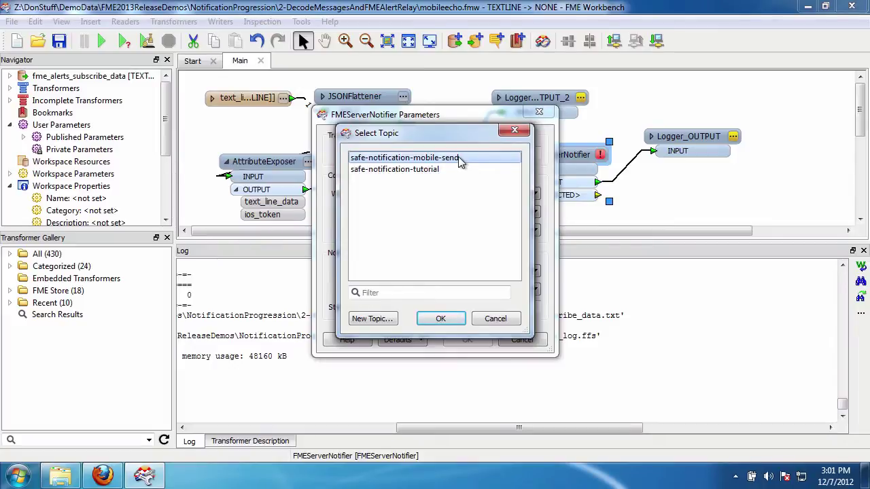
click(442, 319)
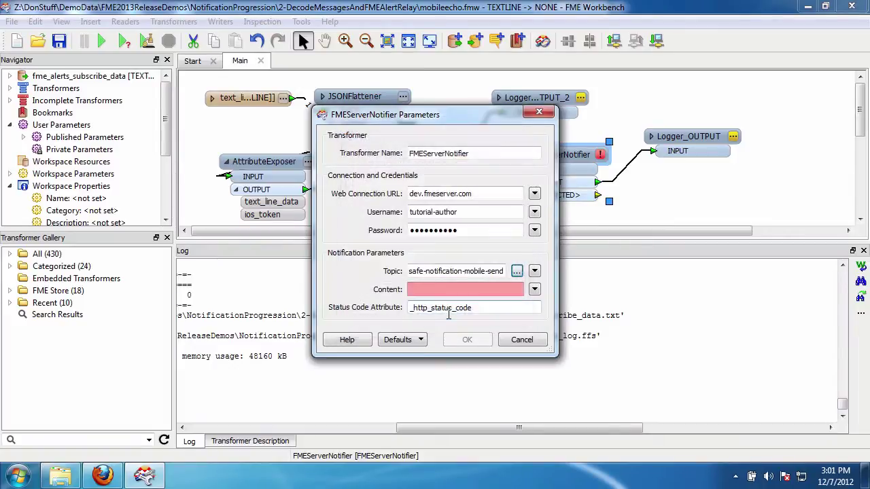
Set the notification content to the _result attribute value and confirm the notifier.
click(534, 290)
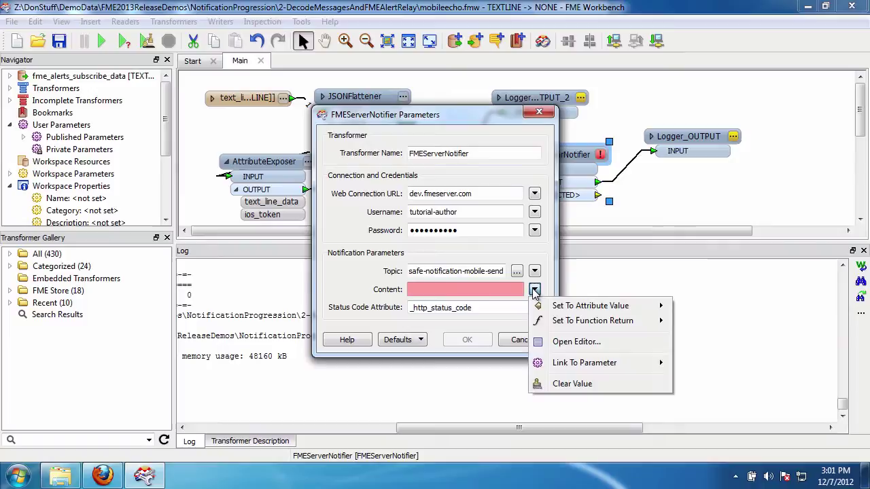
mouse_move(585, 306)
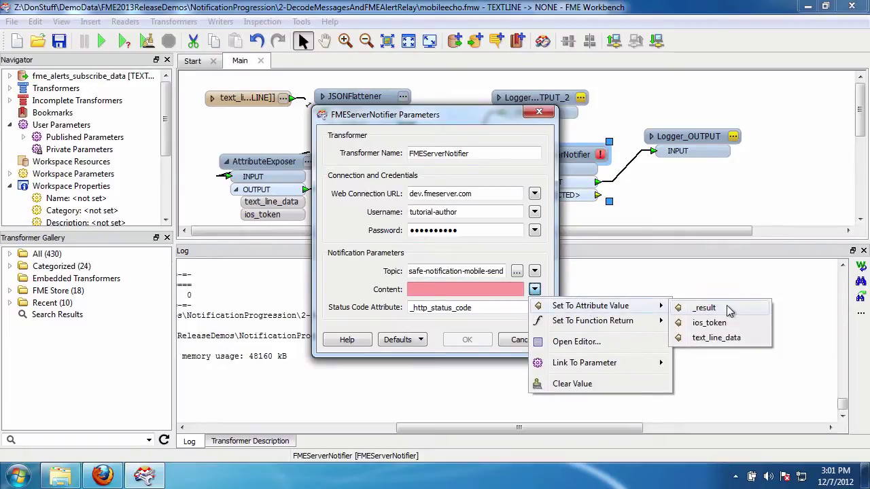
click(705, 308)
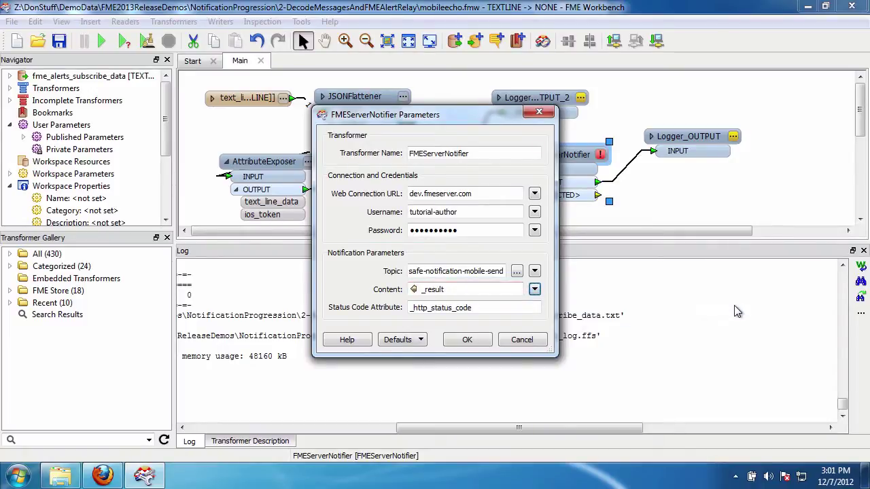
click(465, 340)
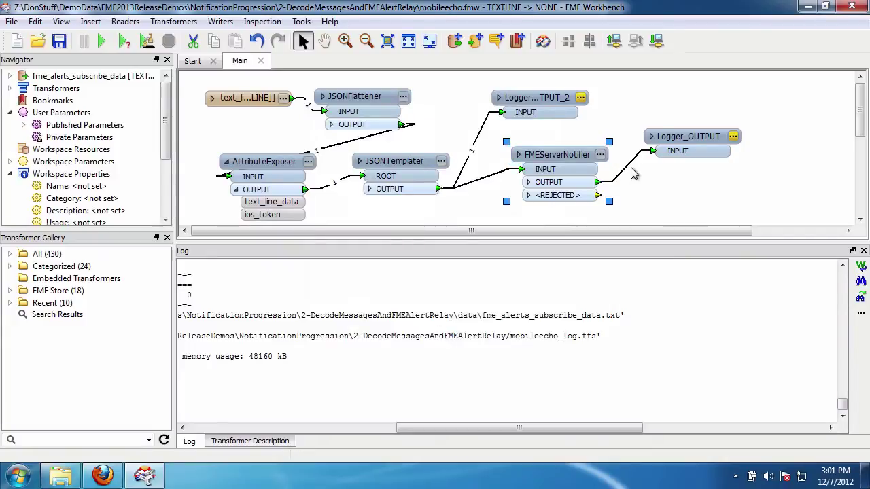
Nudge FMEServerNotifier and Logger_OUTPUT into line and rerun mobileecho.fmw.
drag(574, 154, 571, 150)
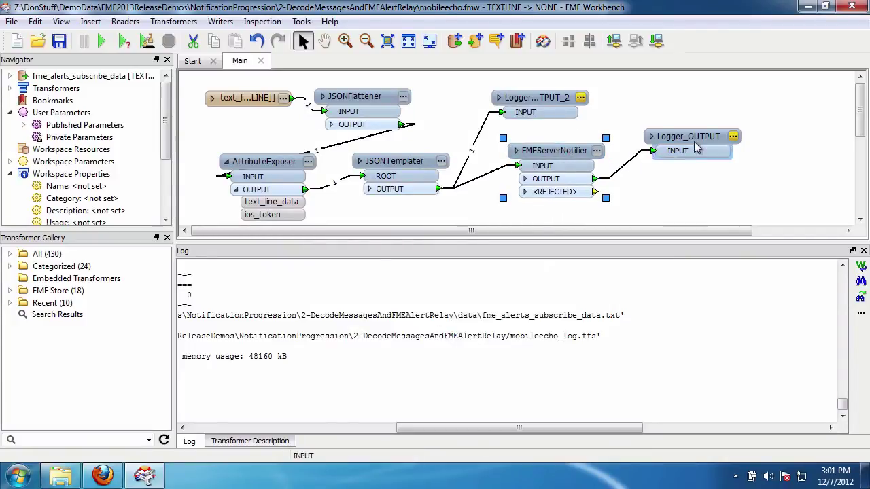
drag(700, 148, 700, 152)
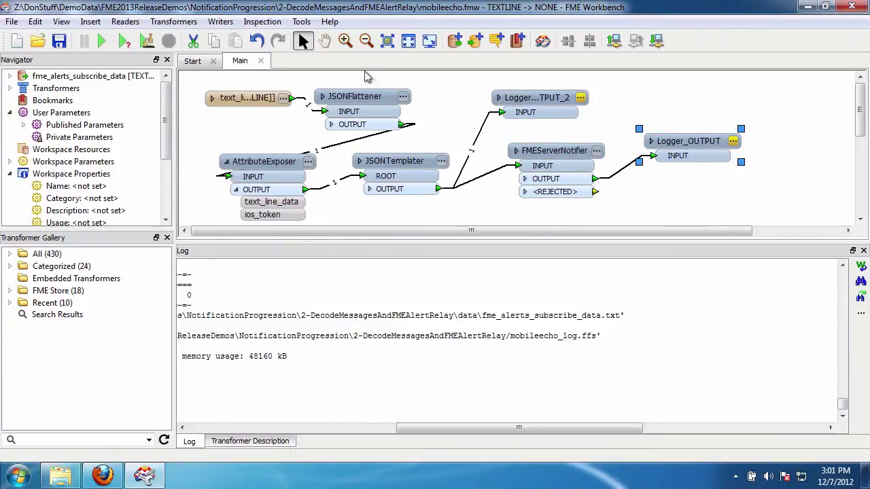
click(102, 42)
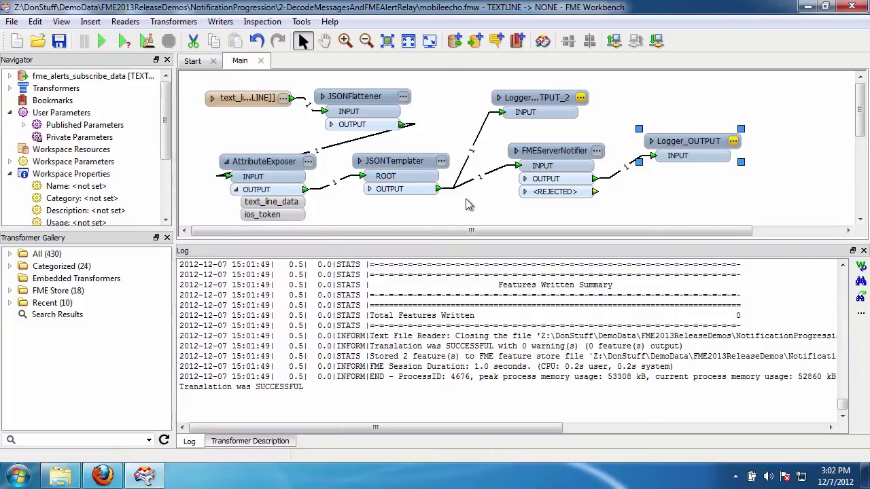
Publish mobileecho.fmw to dev.fmeserver.com, editing the Notification Service's subscription topic settings.
click(614, 40)
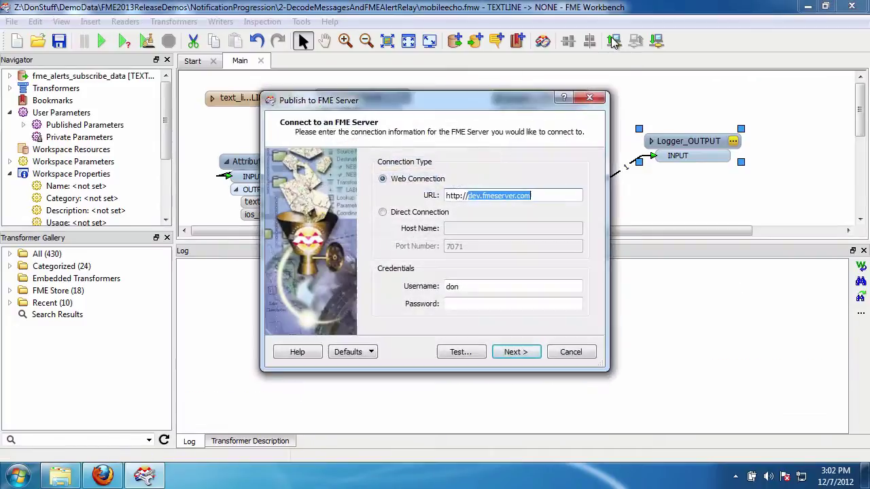
click(515, 351)
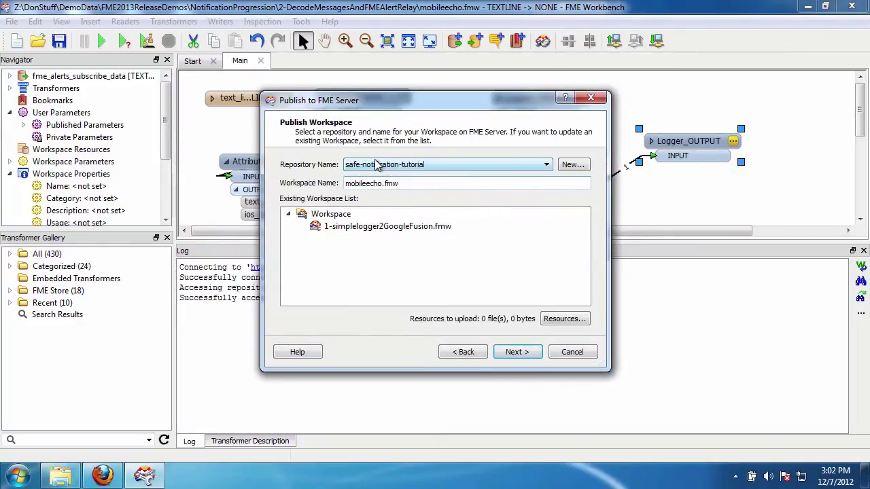
click(526, 356)
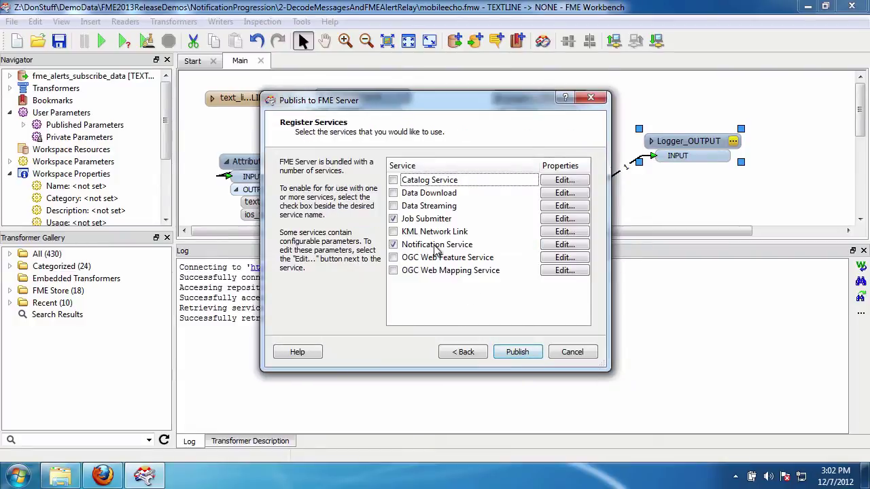
click(569, 246)
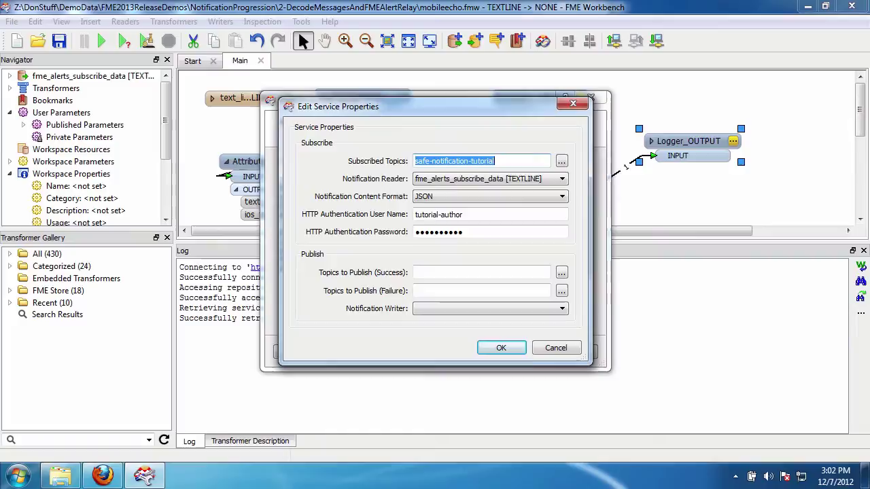
click(562, 162)
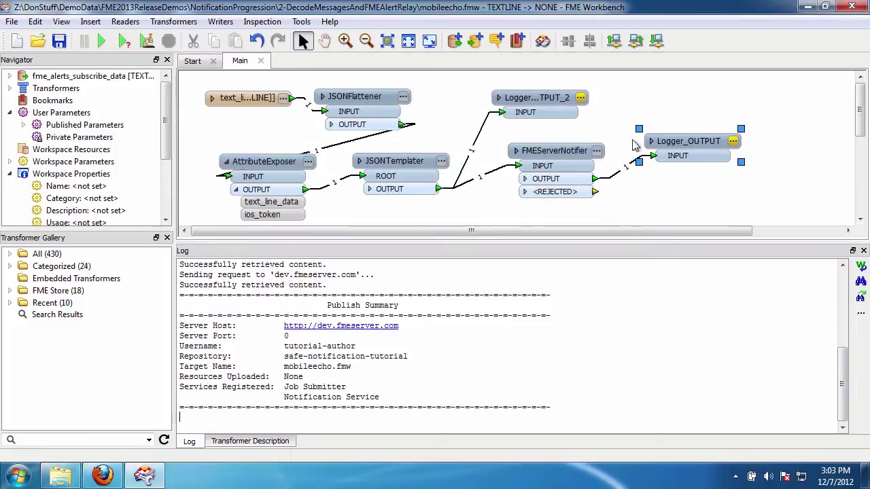
In Firefox's FME Server Subscriptions list, open the safe-mobile-push subscription for editing.
click(102, 475)
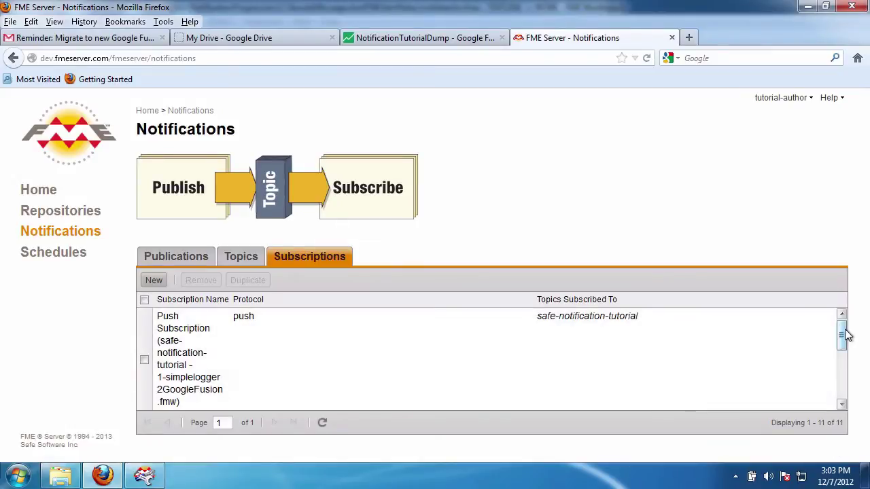
drag(843, 333, 843, 380)
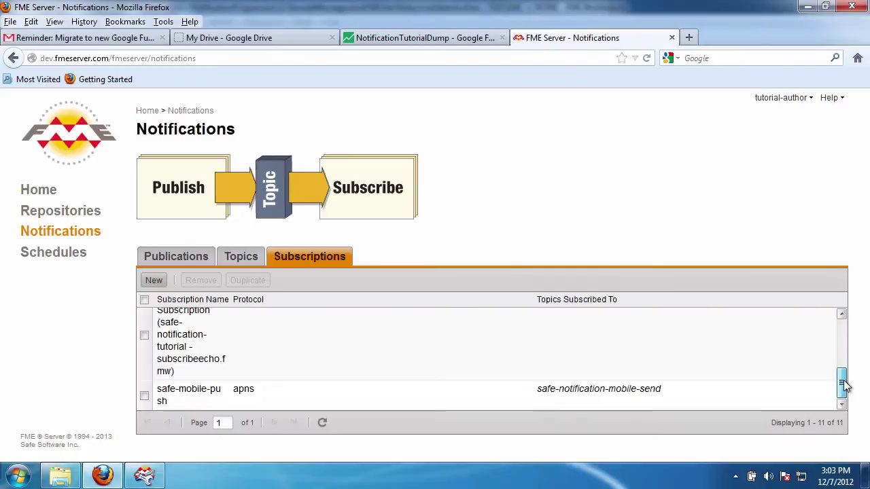
click(198, 399)
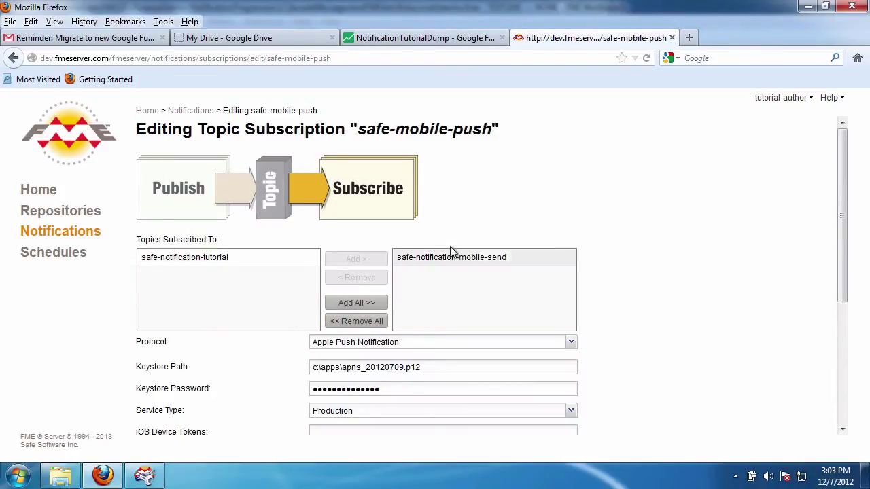
click(542, 258)
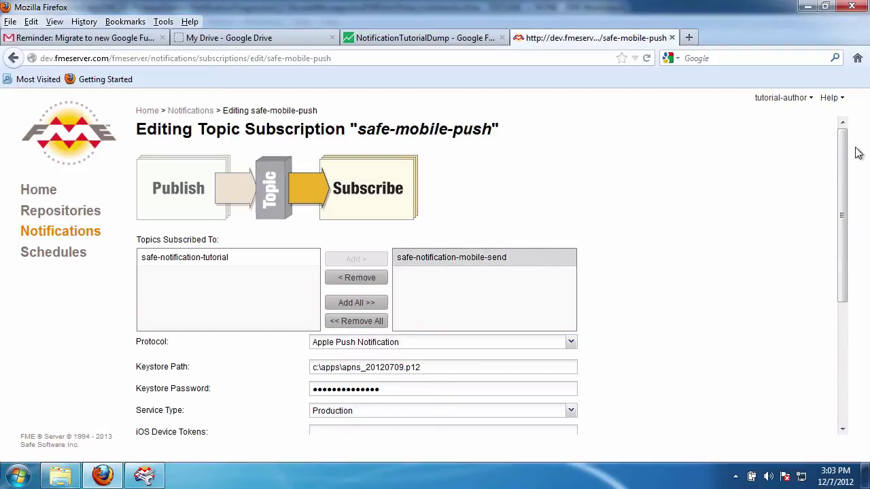
drag(845, 156, 845, 245)
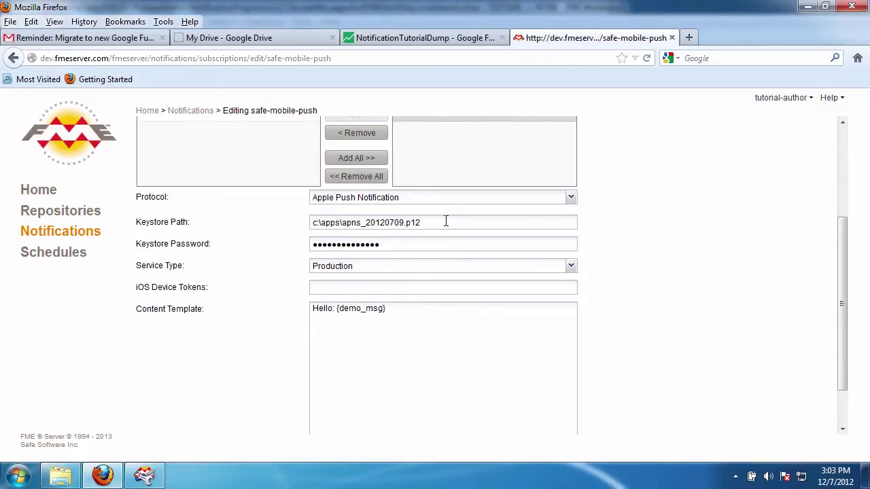
drag(445, 222, 280, 221)
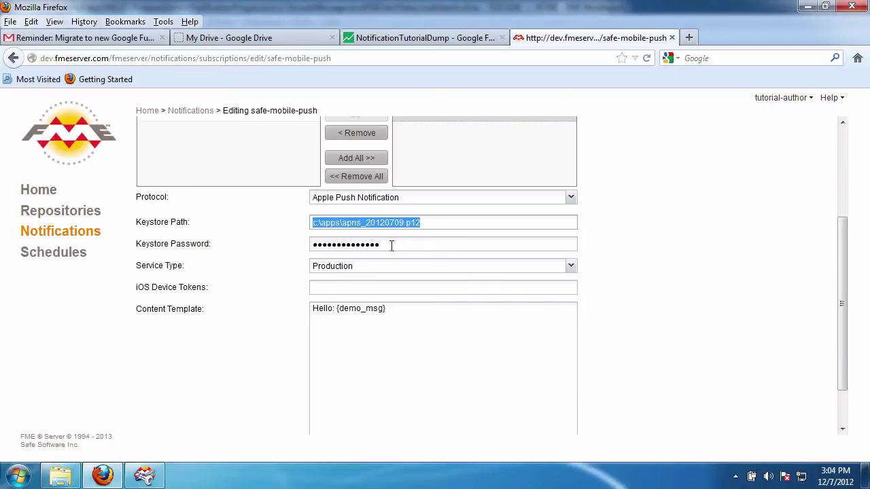
drag(392, 244, 268, 245)
click(440, 222)
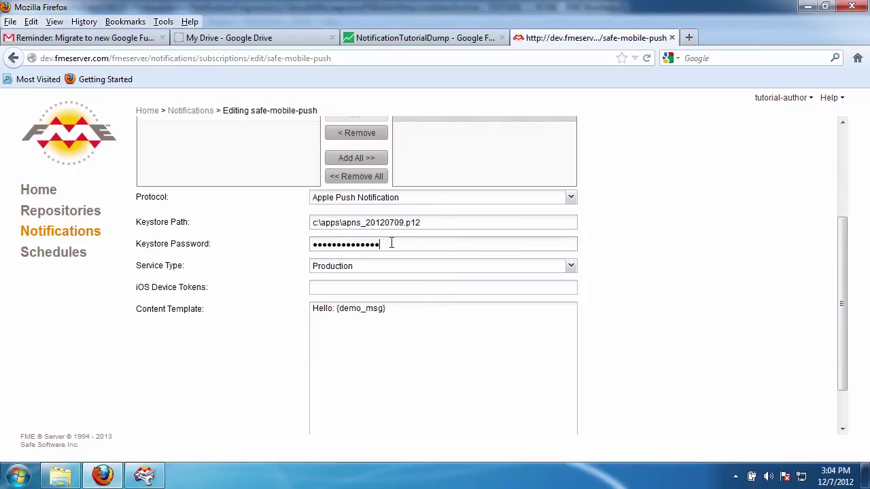
drag(390, 243, 321, 246)
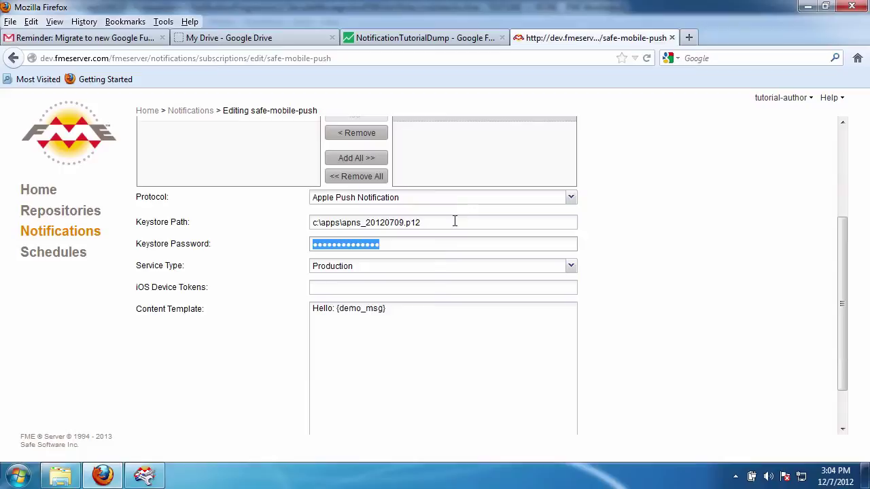
drag(455, 222, 211, 215)
drag(420, 246, 245, 242)
click(393, 383)
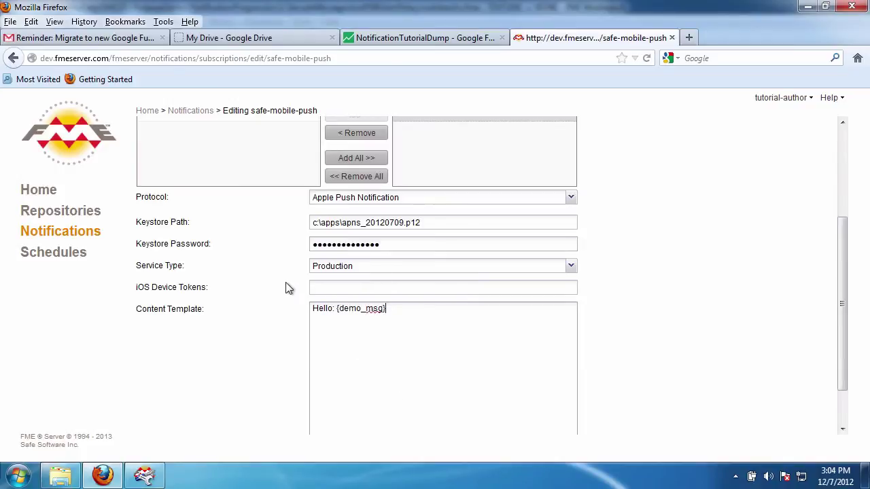
click(331, 288)
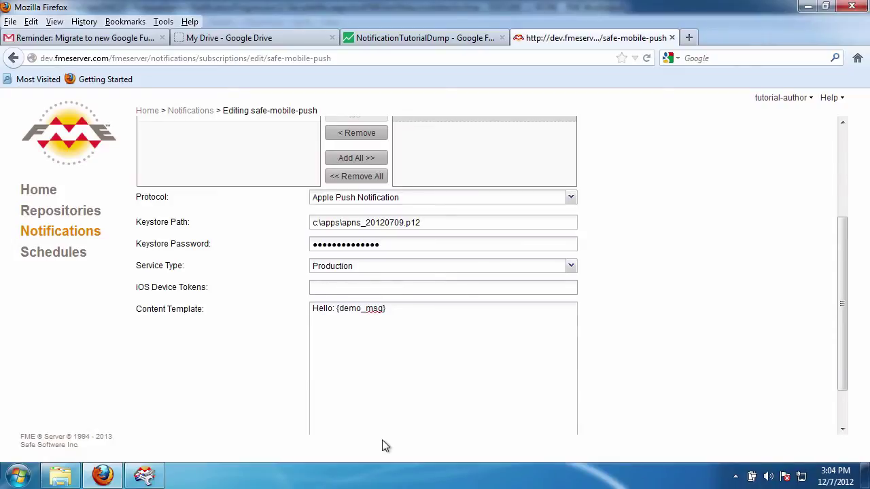
click(363, 367)
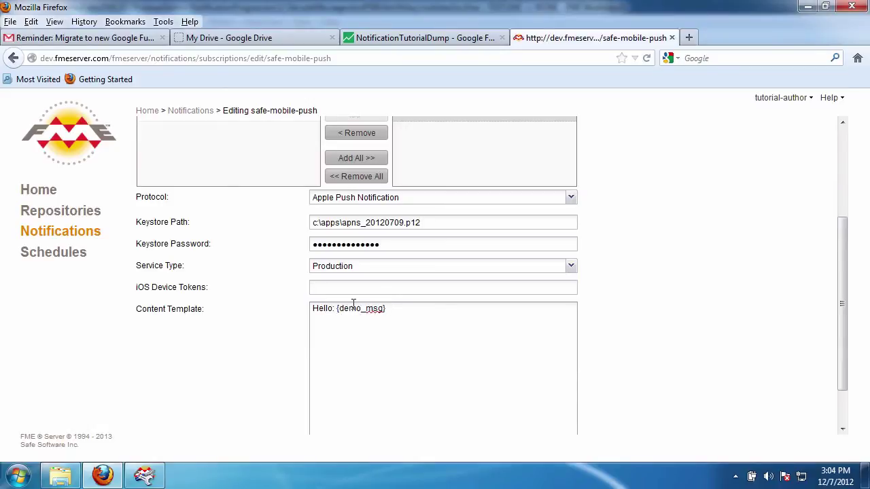
Back in Workbench, view the JSONTemplater's ROOT template mapping ios_token to apns_token and setting demo_msg.
click(145, 475)
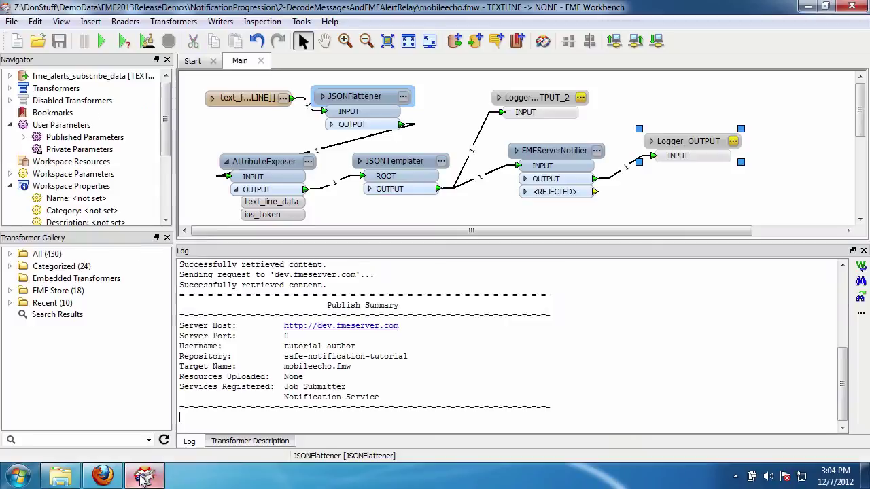
mouse_move(843, 367)
mouse_down()
mouse_move(843, 293)
mouse_move(843, 367)
mouse_up()
click(442, 161)
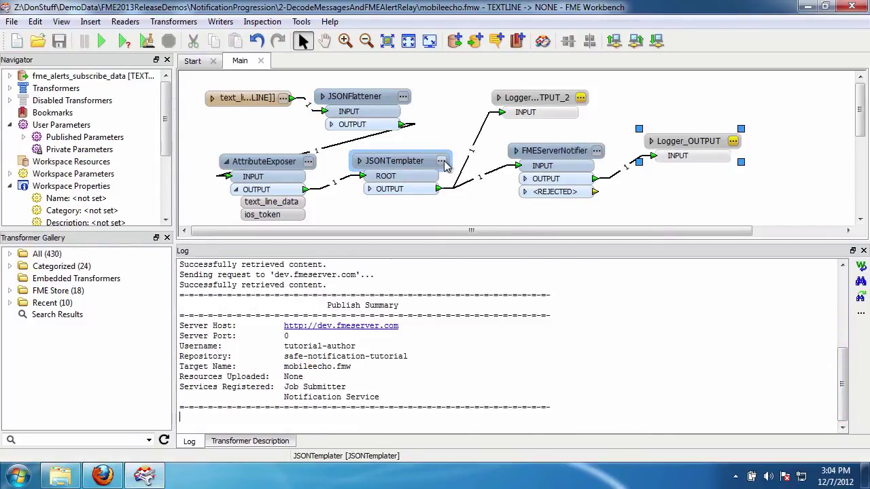
click(541, 145)
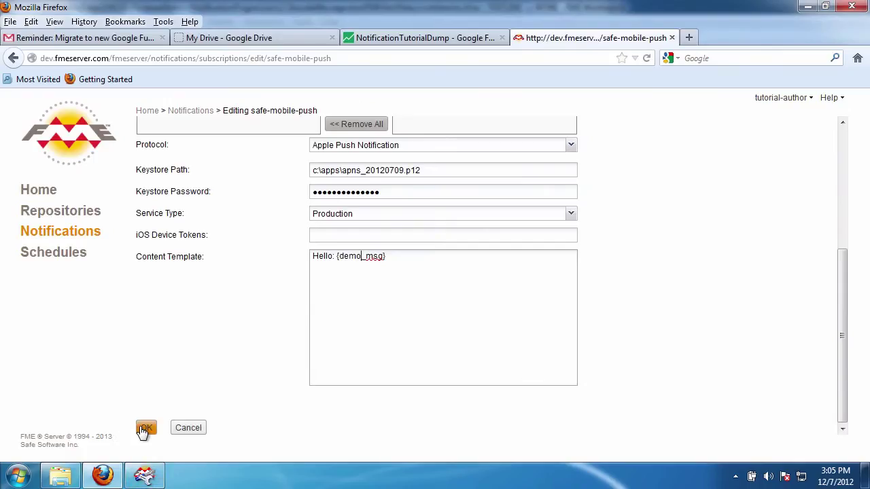
click(144, 428)
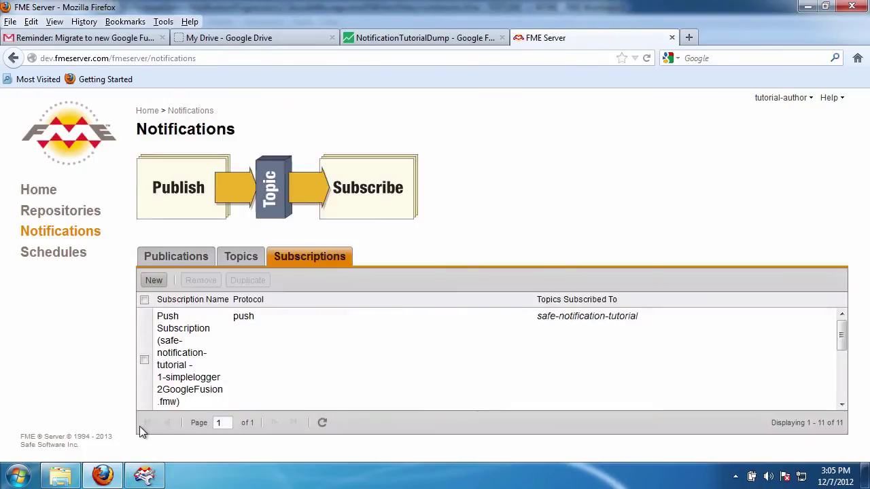
mouse_move(144, 476)
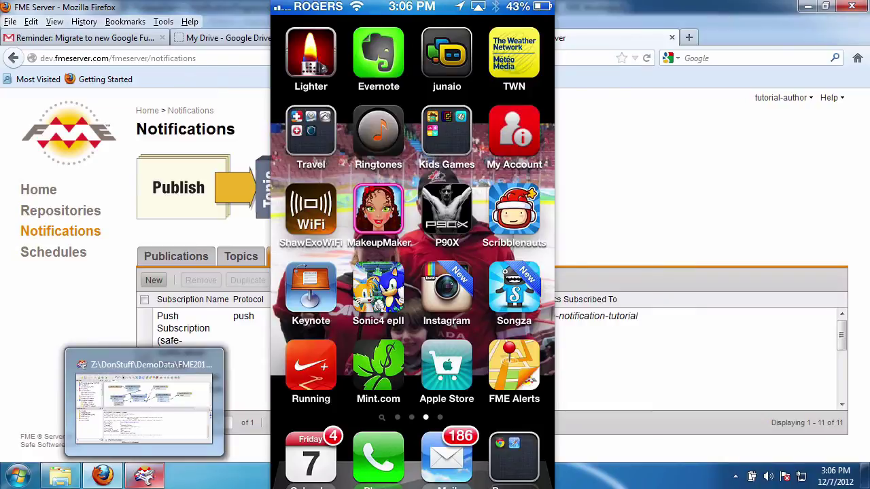